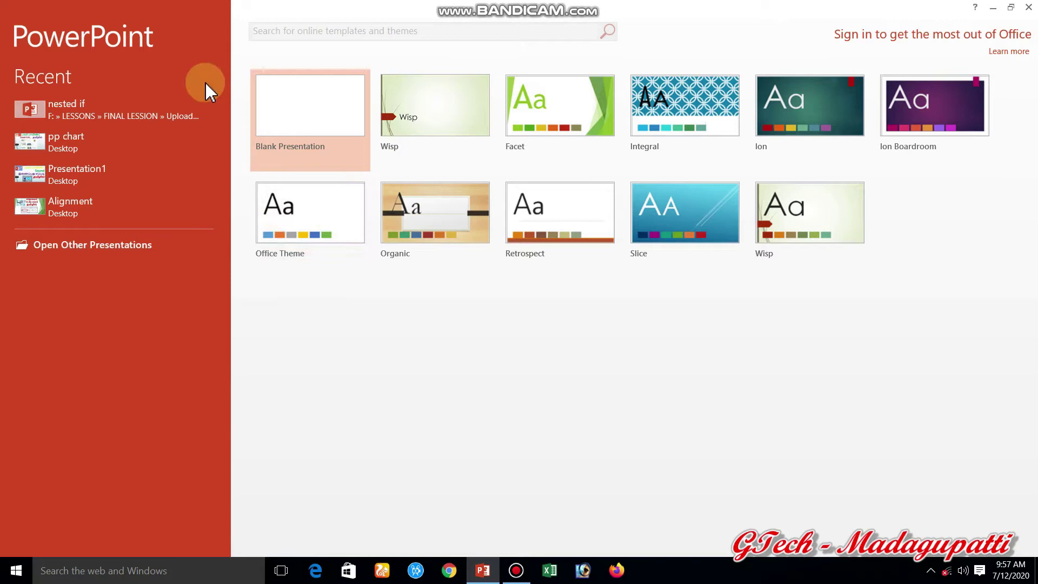
Step: Create a new blank presentation and give its slide the Blank layout
left_click(277, 137)
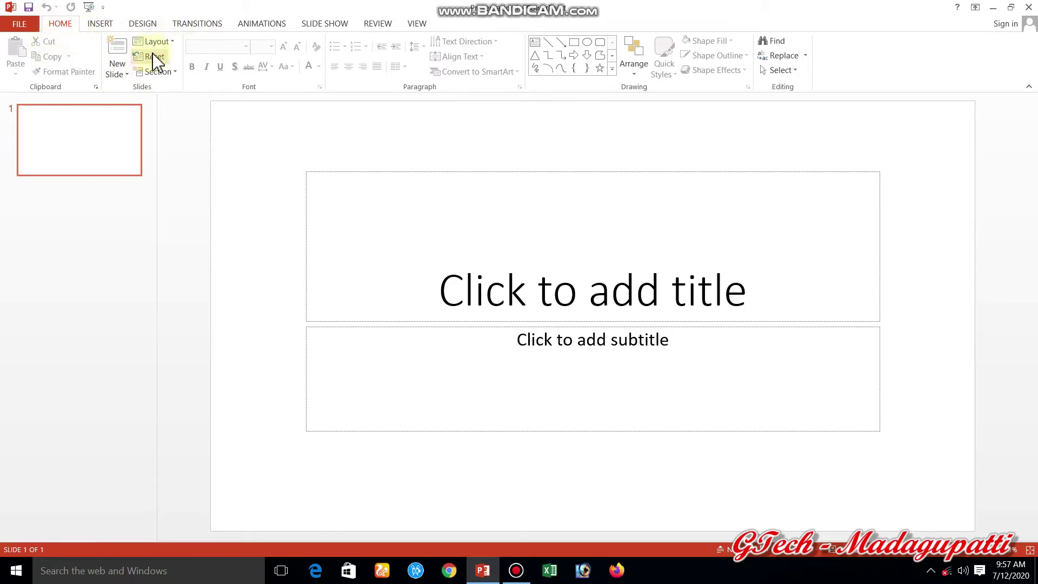
left_click(171, 43)
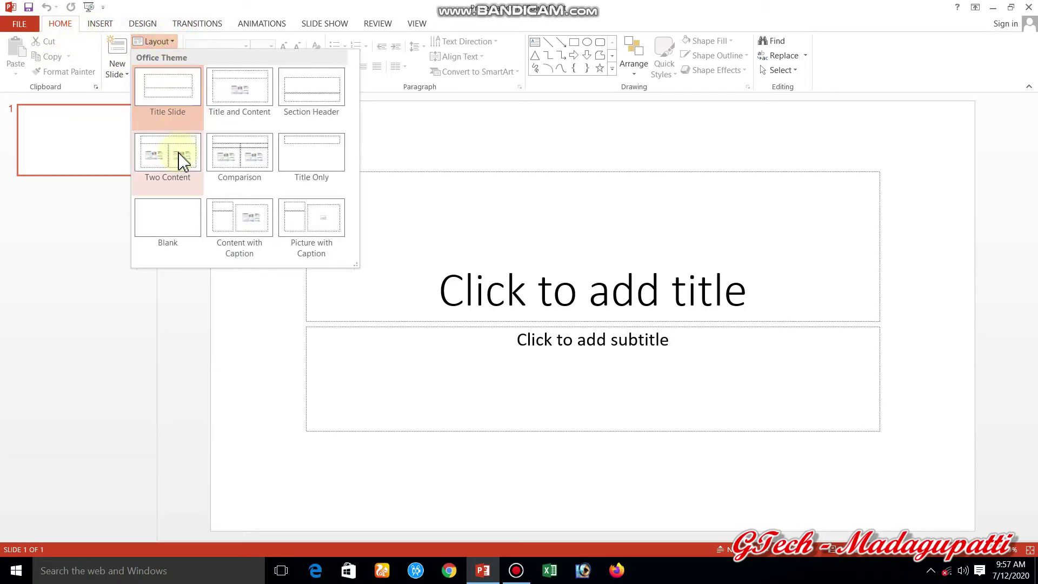
left_click(174, 227)
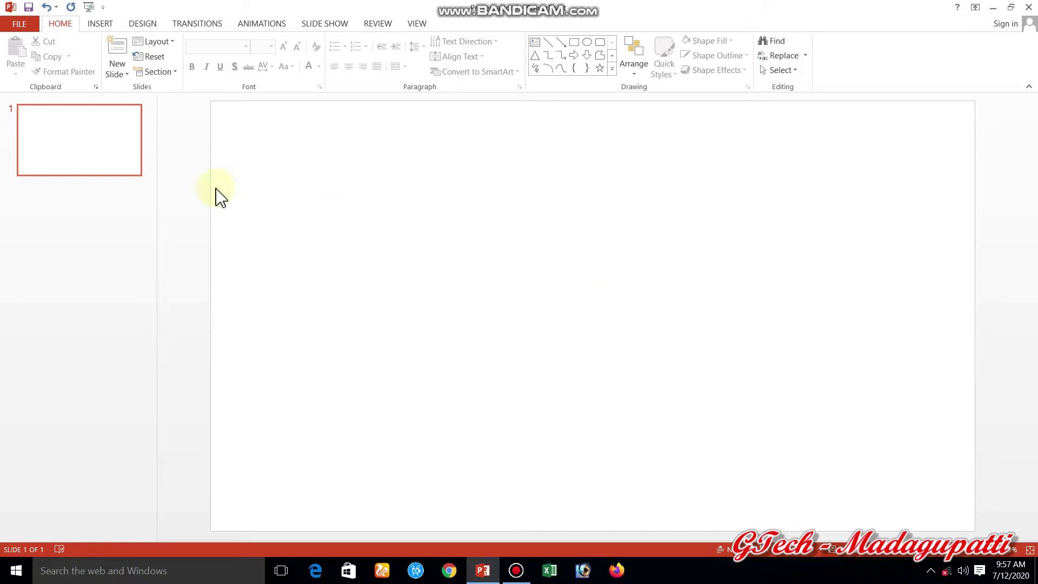
Step: Draw an oval about 2.43" by 2.57" on the left side of the slide and select it
left_click(106, 25)
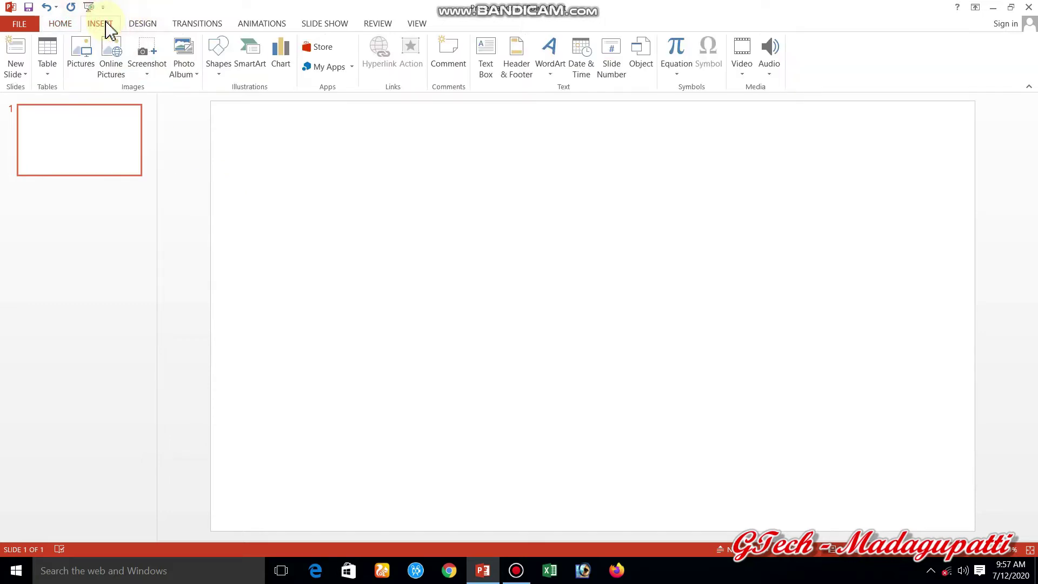
left_click(224, 68)
left_click(265, 102)
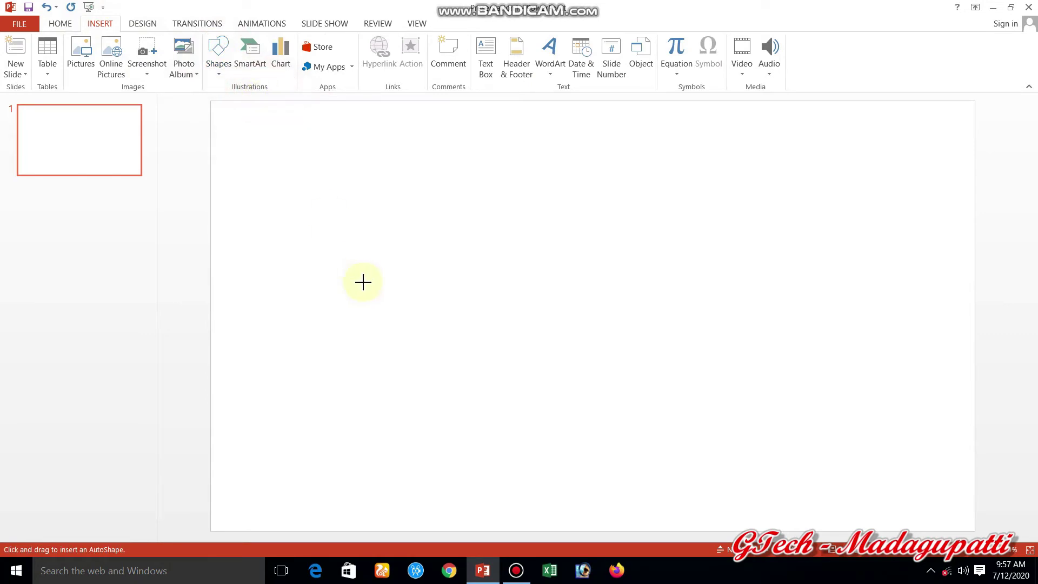
left_click_drag(343, 236, 490, 377)
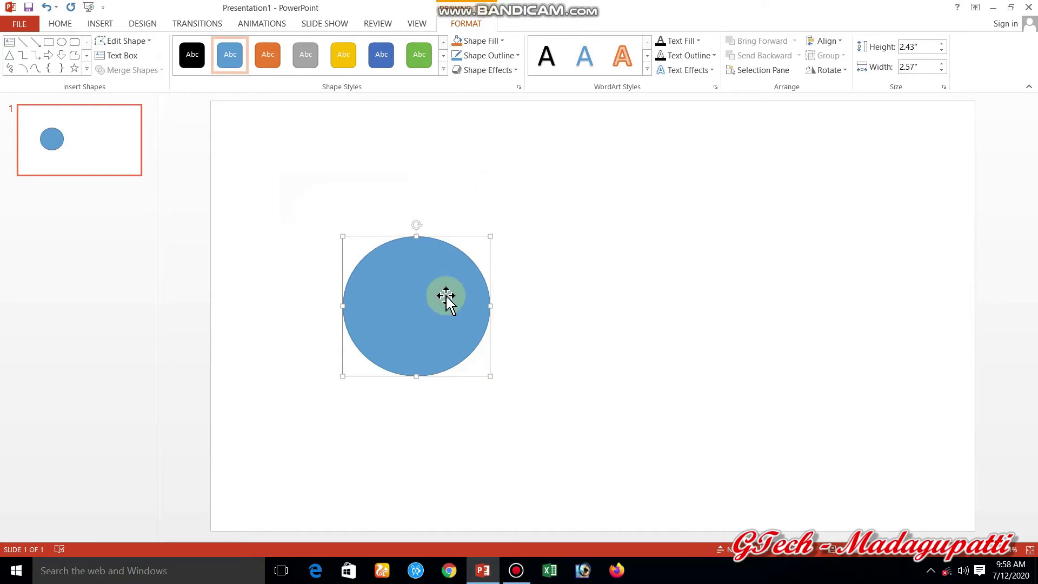
right_click(438, 290)
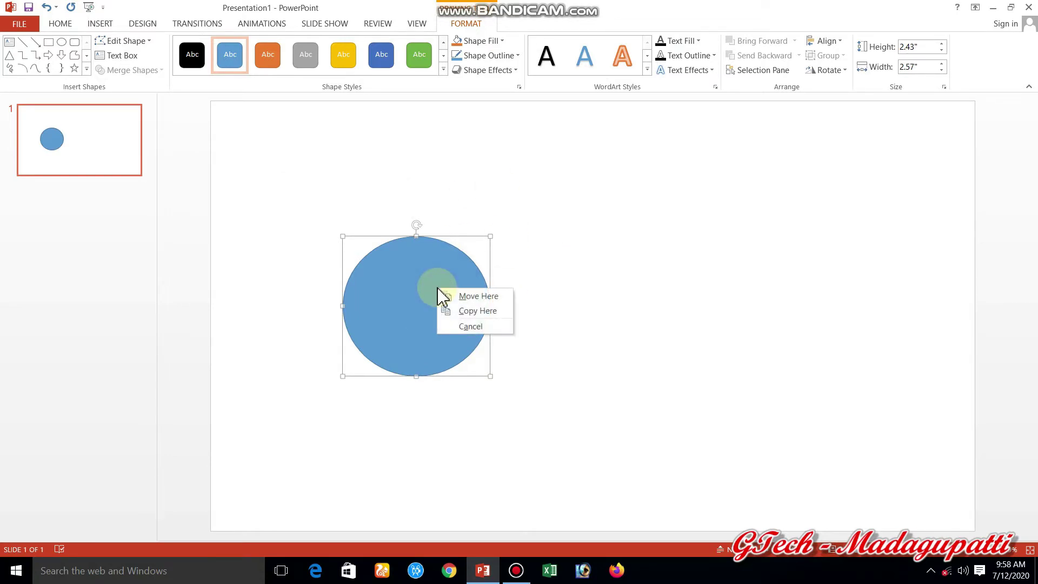
left_click(392, 441)
left_click(411, 368)
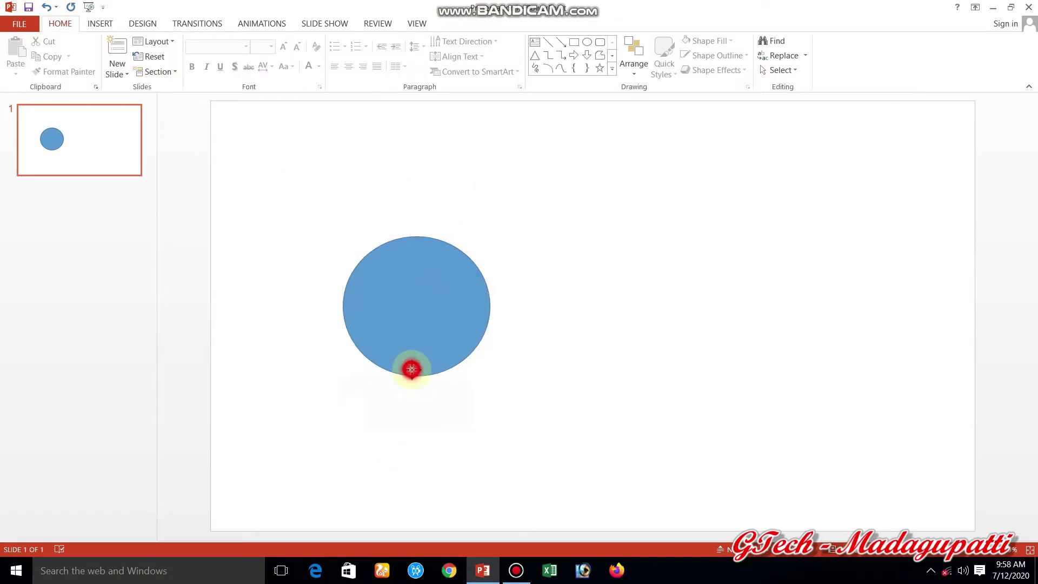
Step: Switch the circle's fill to Gradient fill in the Format Shape pane
right_click(411, 370)
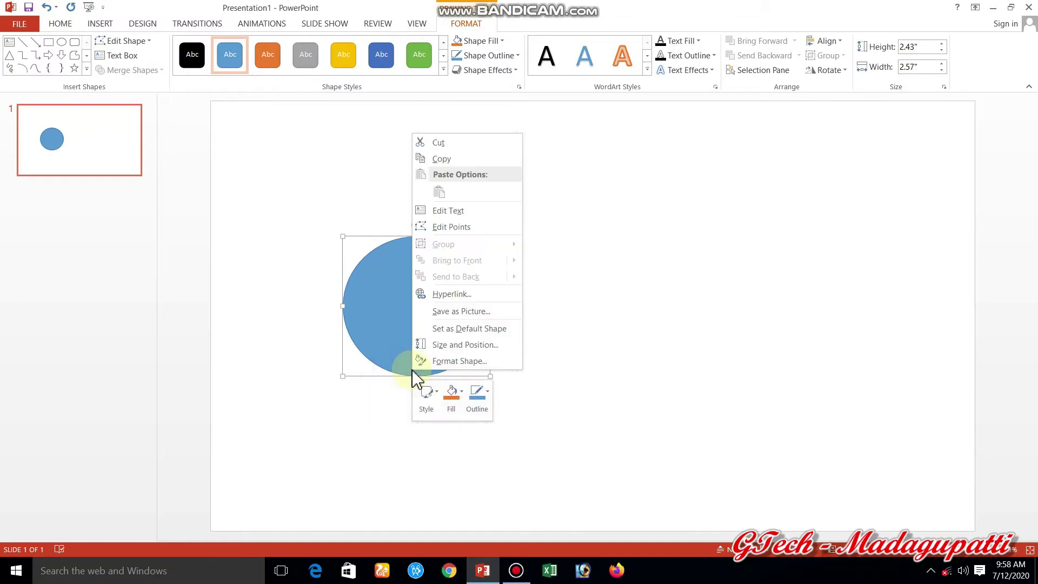
left_click(450, 359)
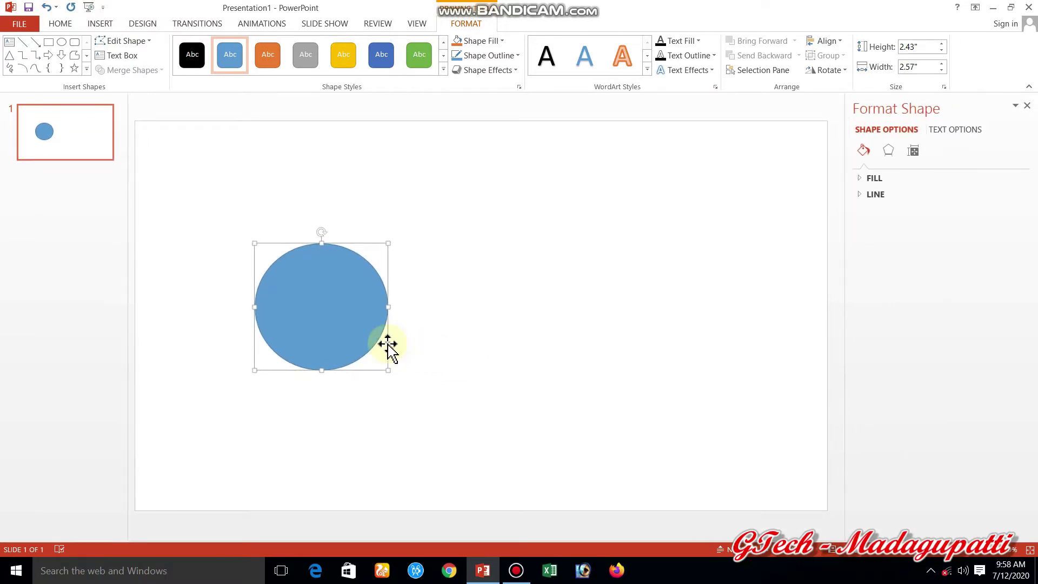
left_click(908, 178)
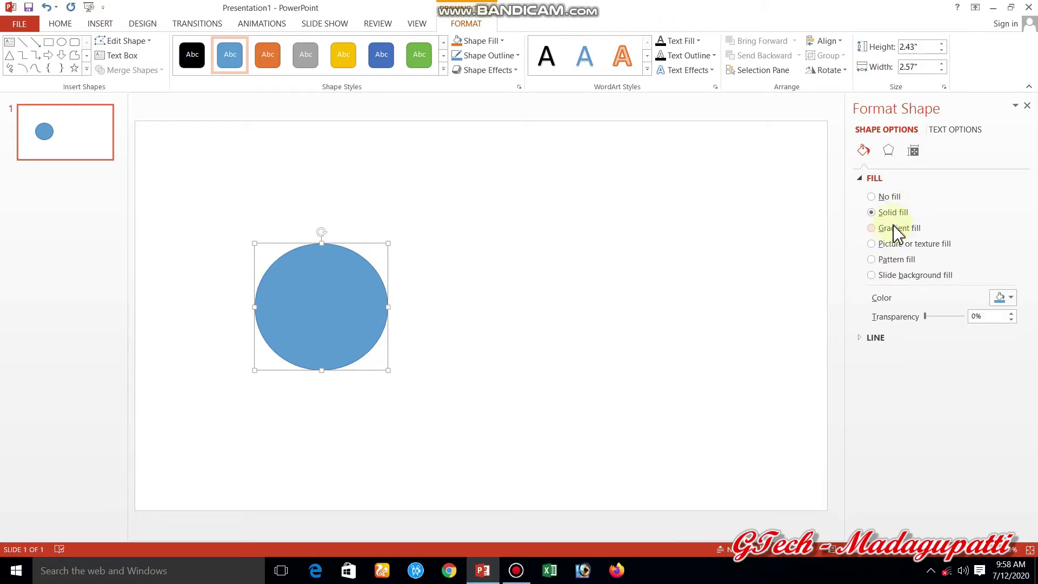
left_click(893, 228)
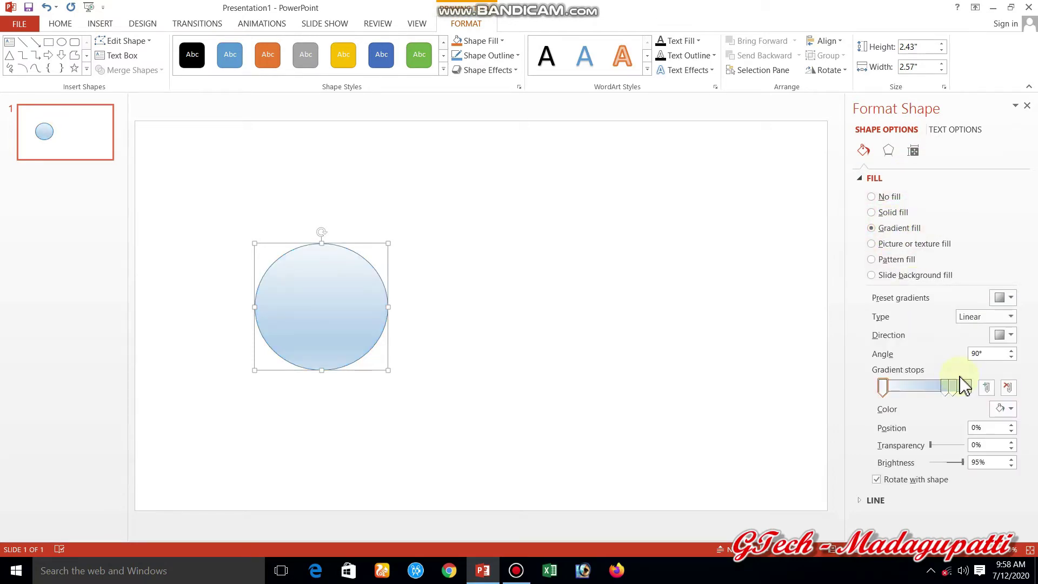
Step: Apply the yellow preset gradient, giving the circle a gold fill darker toward the bottom
left_click(1012, 302)
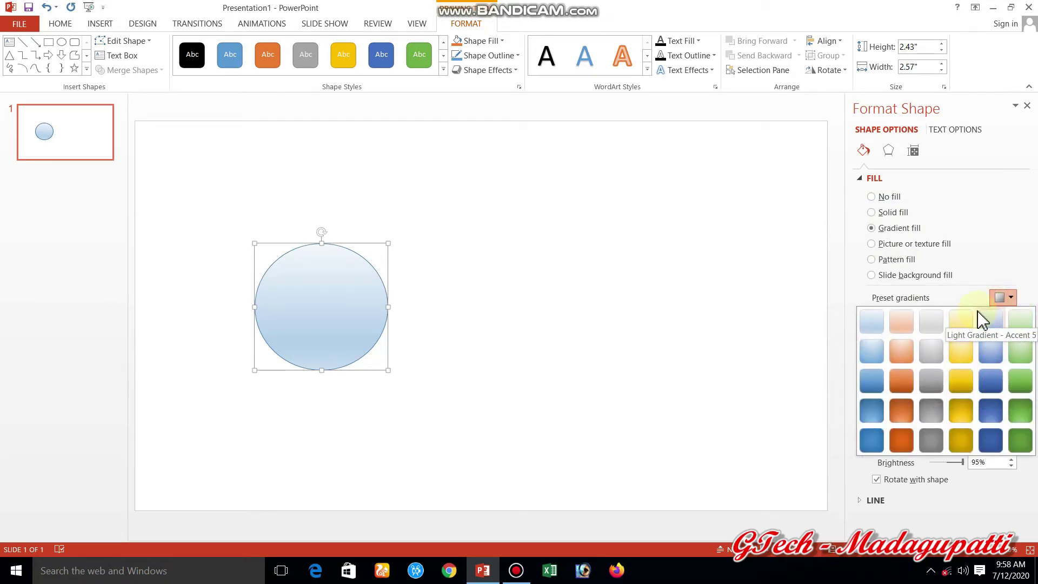
left_click(977, 255)
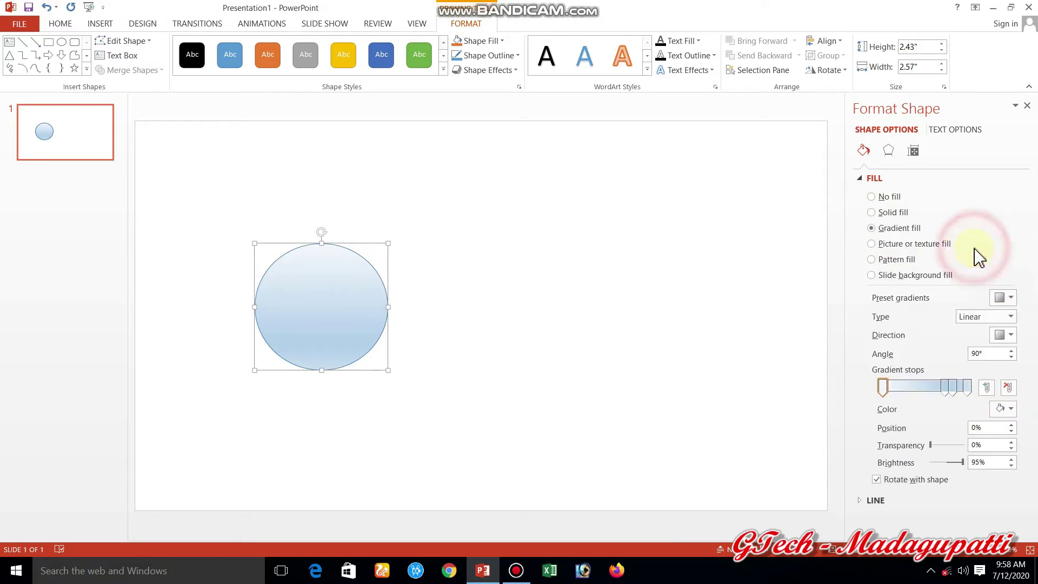
left_click(1010, 334)
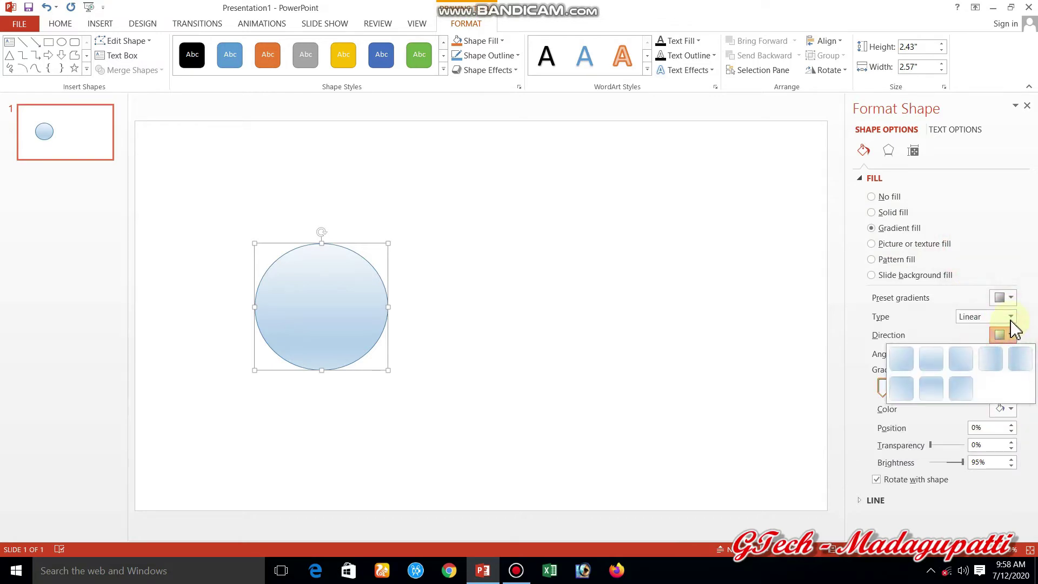
left_click(1010, 317)
left_click(981, 337)
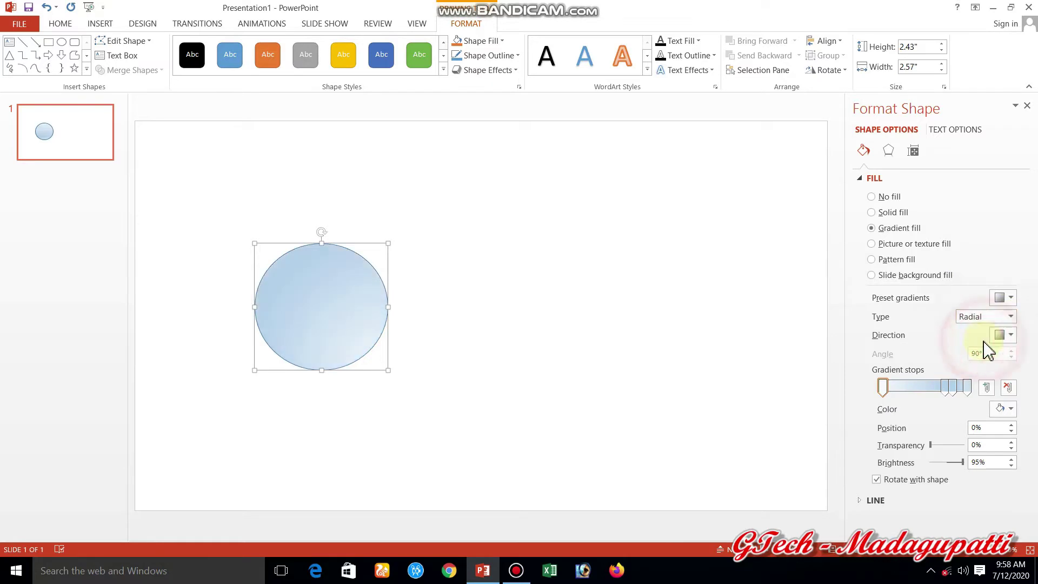
left_click(1008, 297)
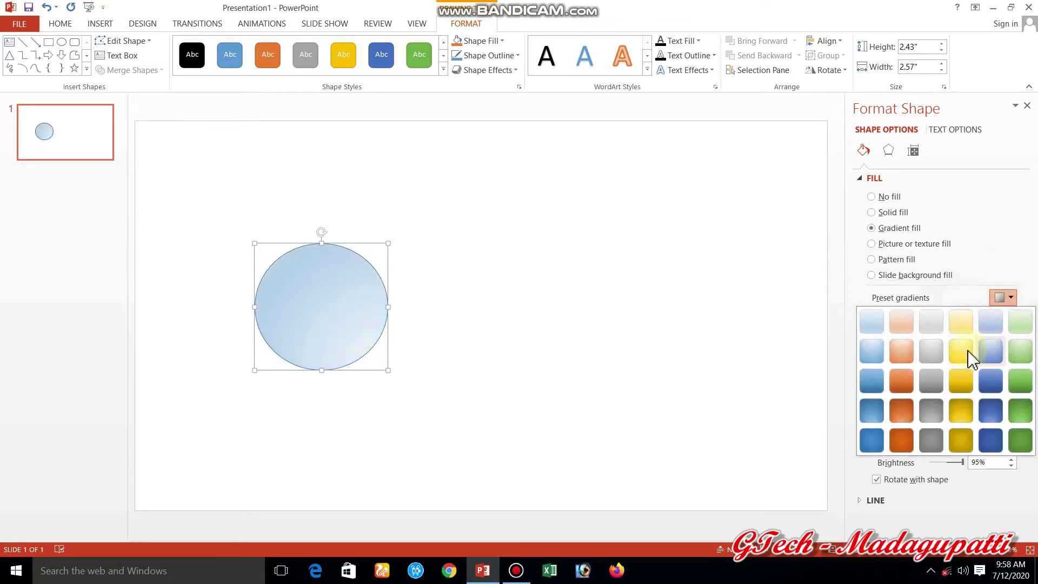
left_click(958, 409)
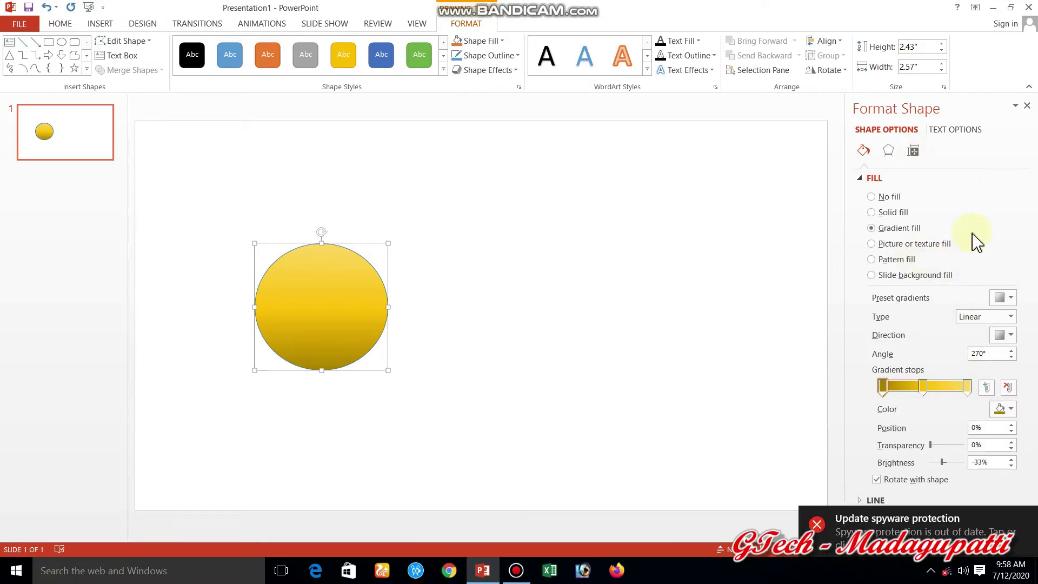
Step: Move the middle gradient stop to the 50% position
left_click(1027, 525)
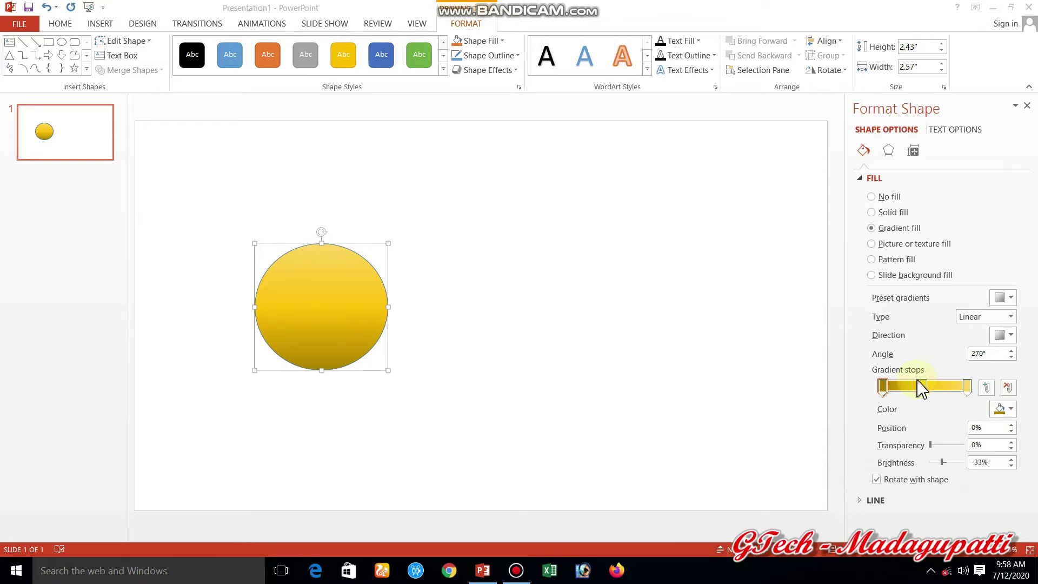
left_click(883, 386)
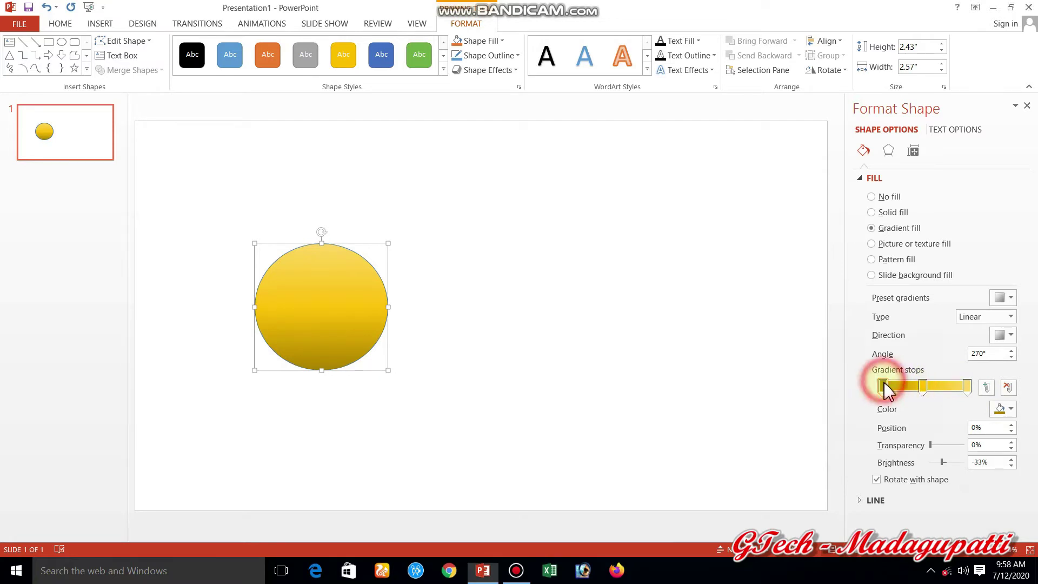
left_click_drag(925, 386, 936, 387)
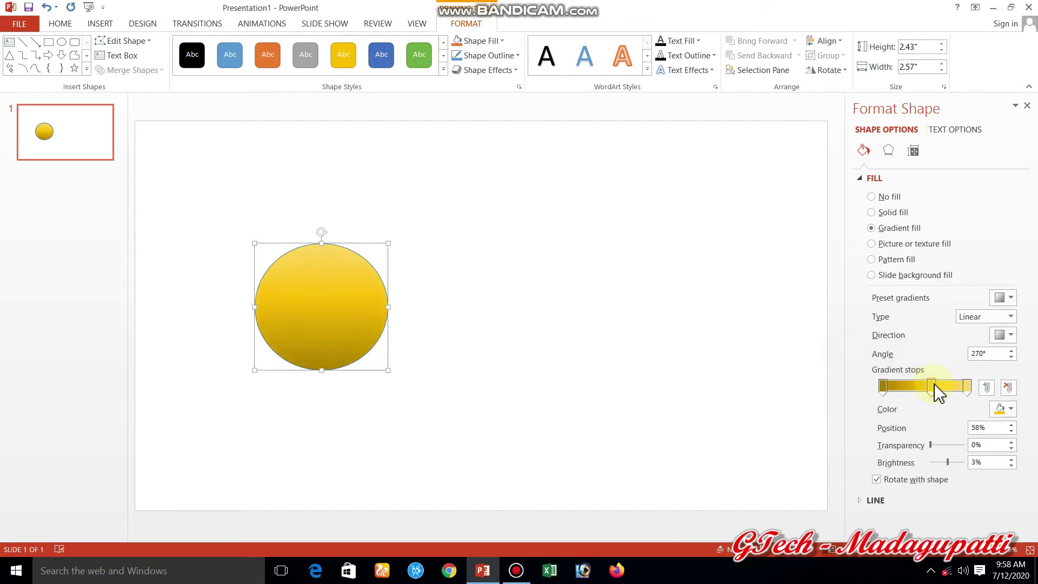
Step: Colour the first gradient stop red-orange (RGB 237, 61, 13) using a custom colour
left_click(885, 386)
left_click(1011, 410)
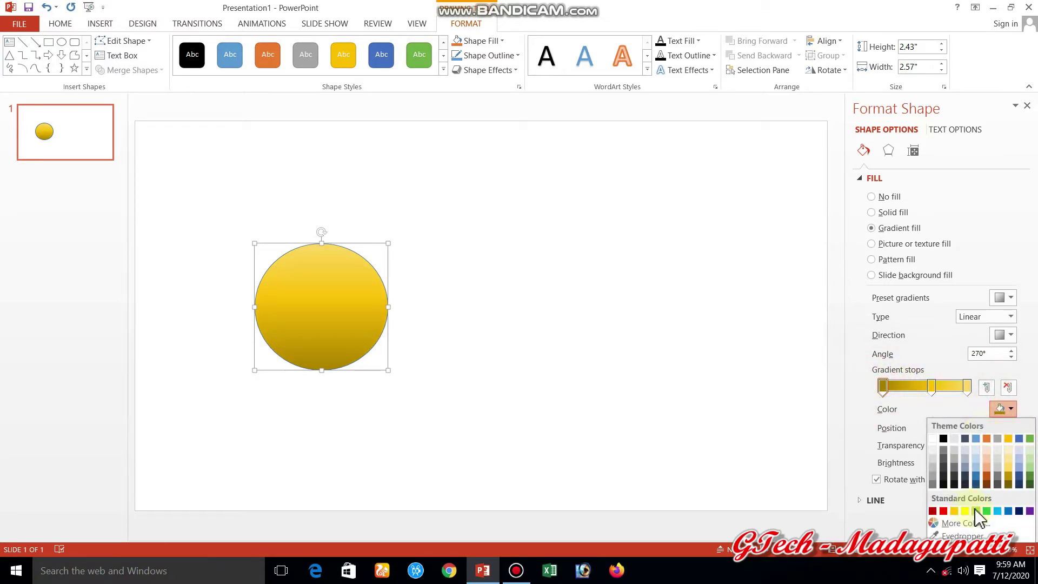
left_click(958, 523)
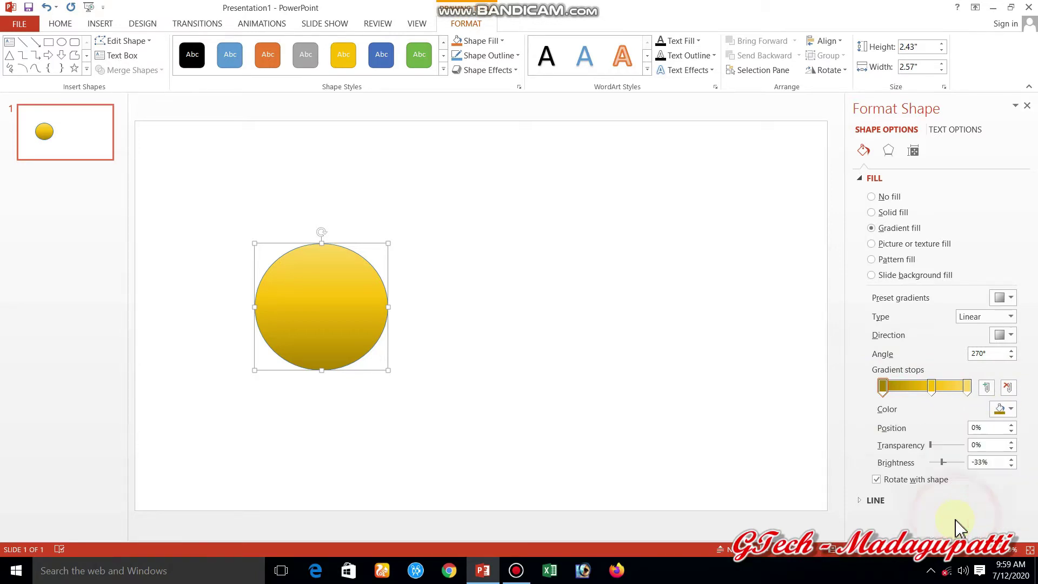
left_click(442, 215)
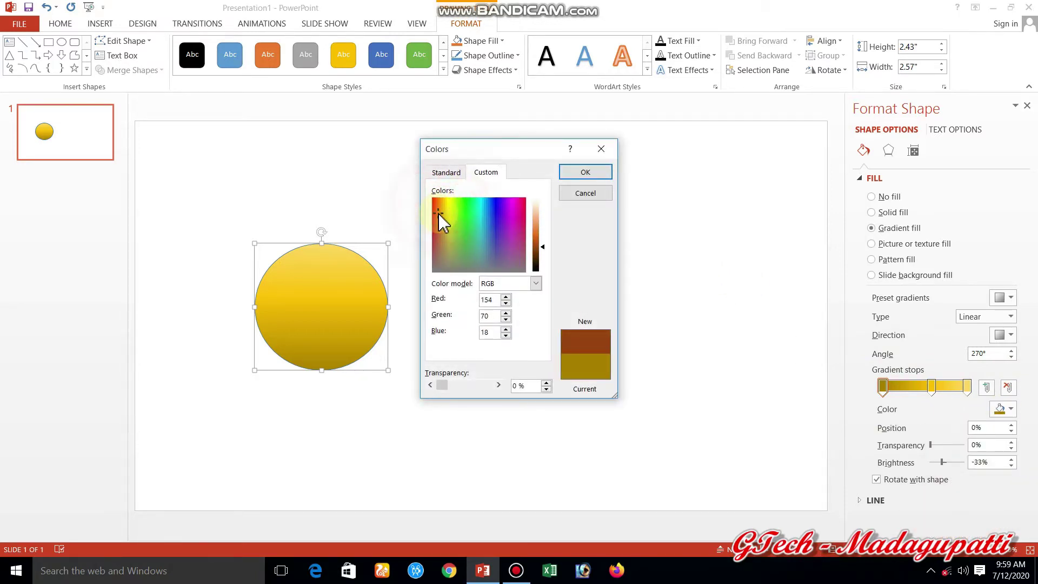
mouse_move(447, 207)
left_mouse_down()
mouse_move(451, 222)
mouse_move(436, 198)
mouse_move(440, 209)
left_mouse_up()
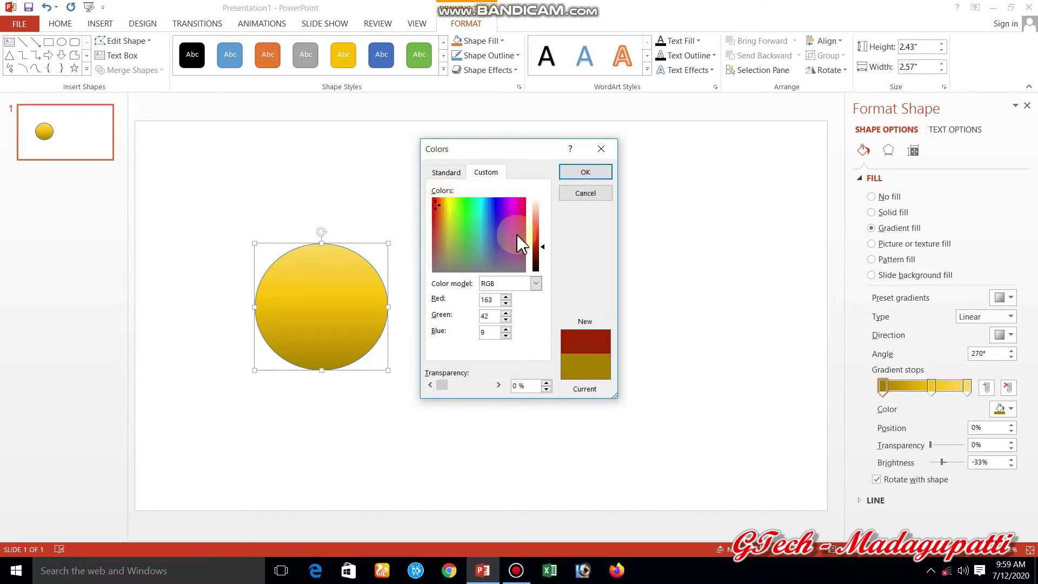
left_click_drag(534, 247, 536, 234)
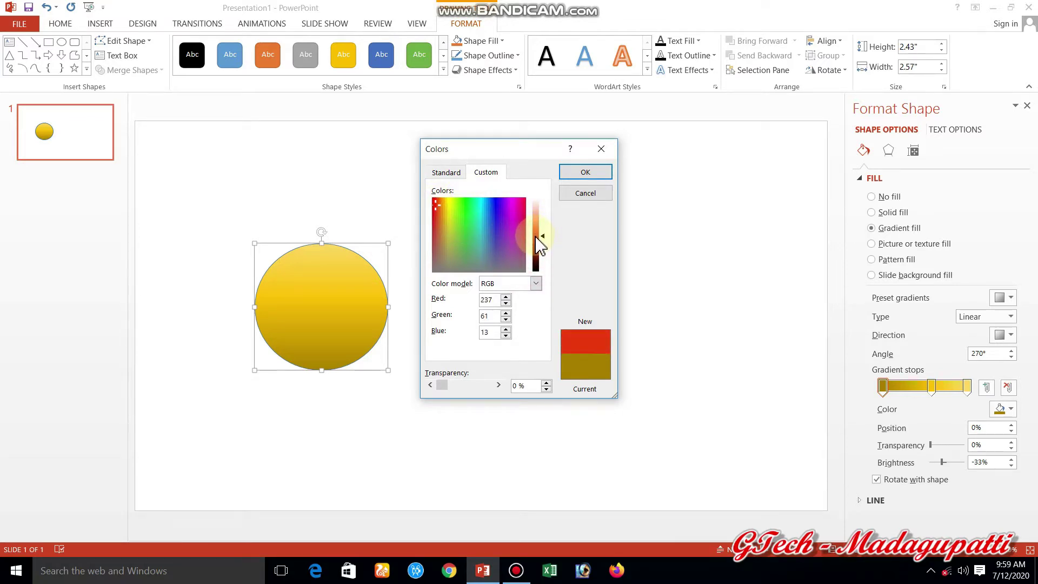
left_click(789, 346)
left_click(595, 173)
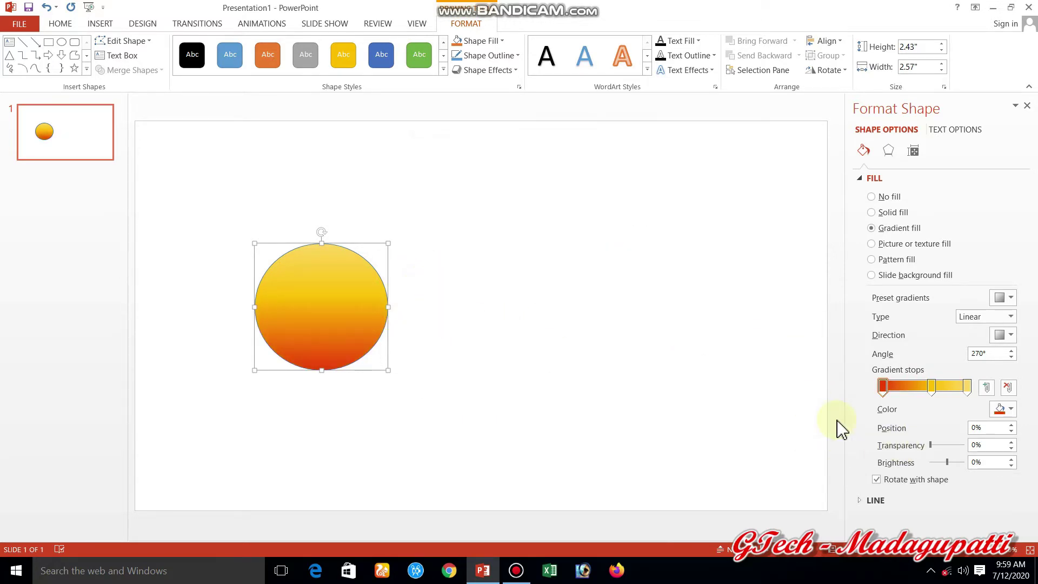
Step: Make the gradient Radial with the From Center direction, red centre fading to yellow
left_click(1003, 315)
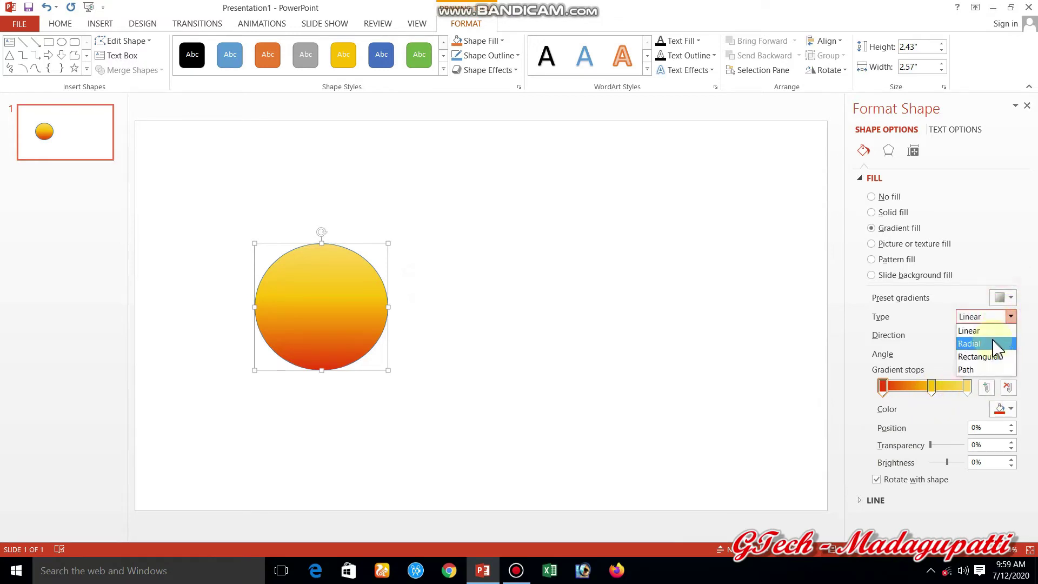
left_click(995, 344)
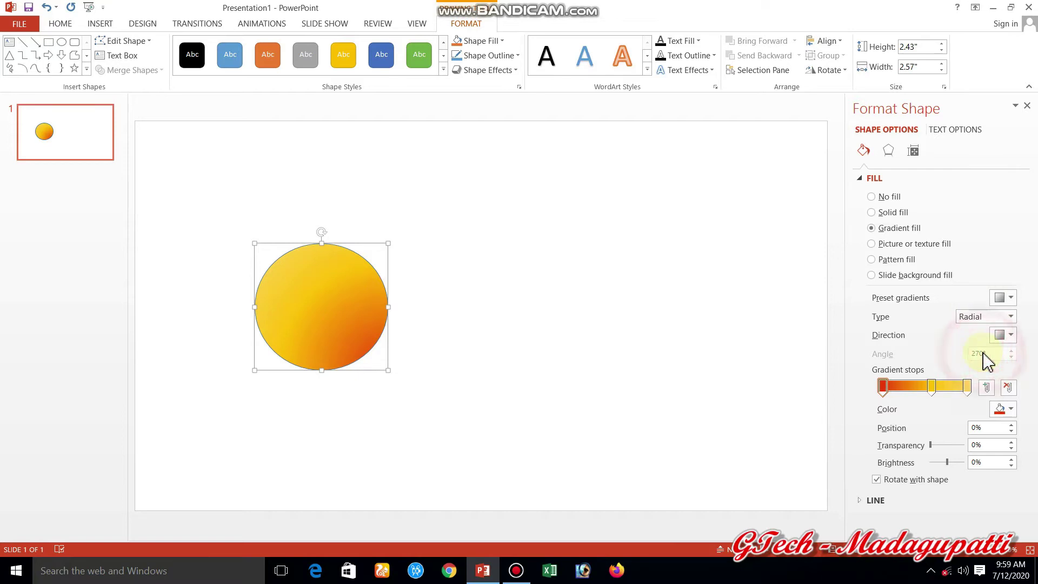
left_click(1004, 337)
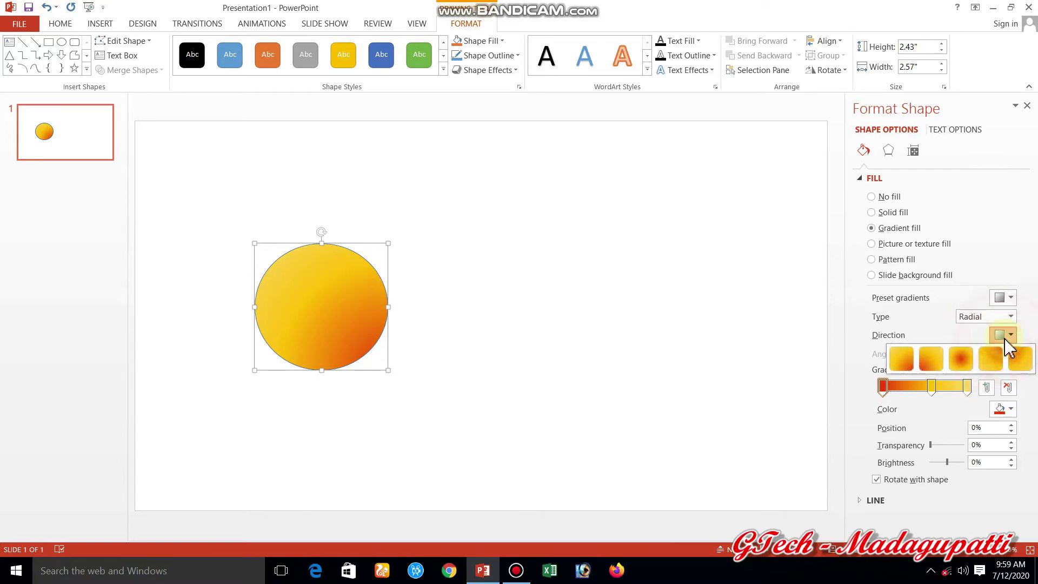
left_click(960, 363)
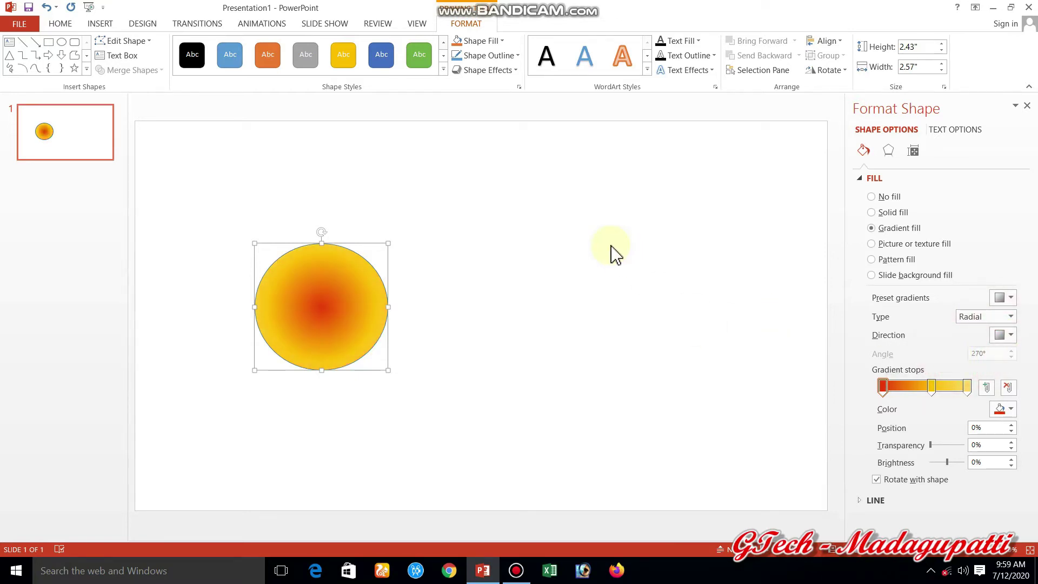
left_click(871, 213)
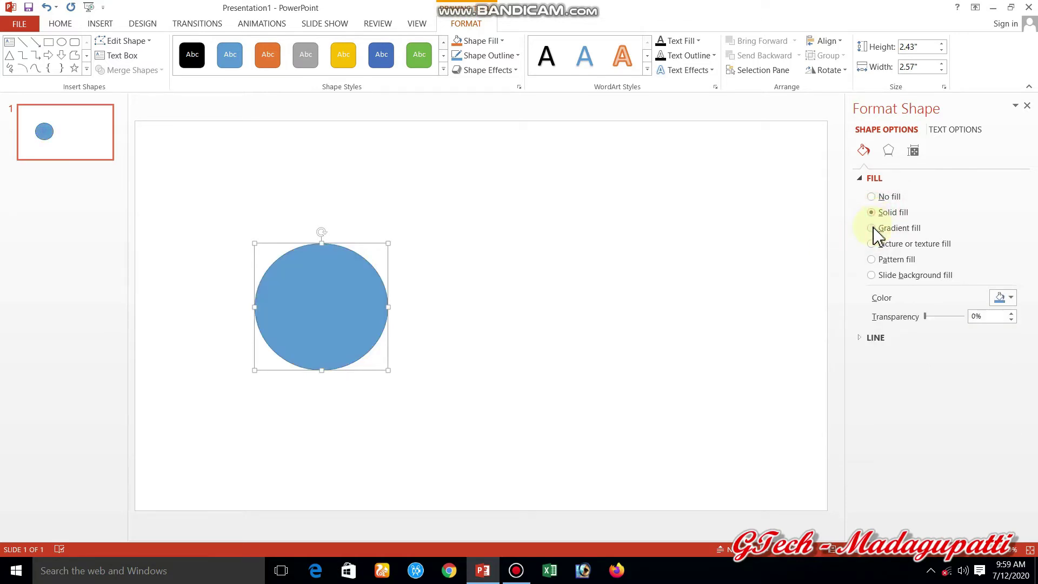
left_click(872, 229)
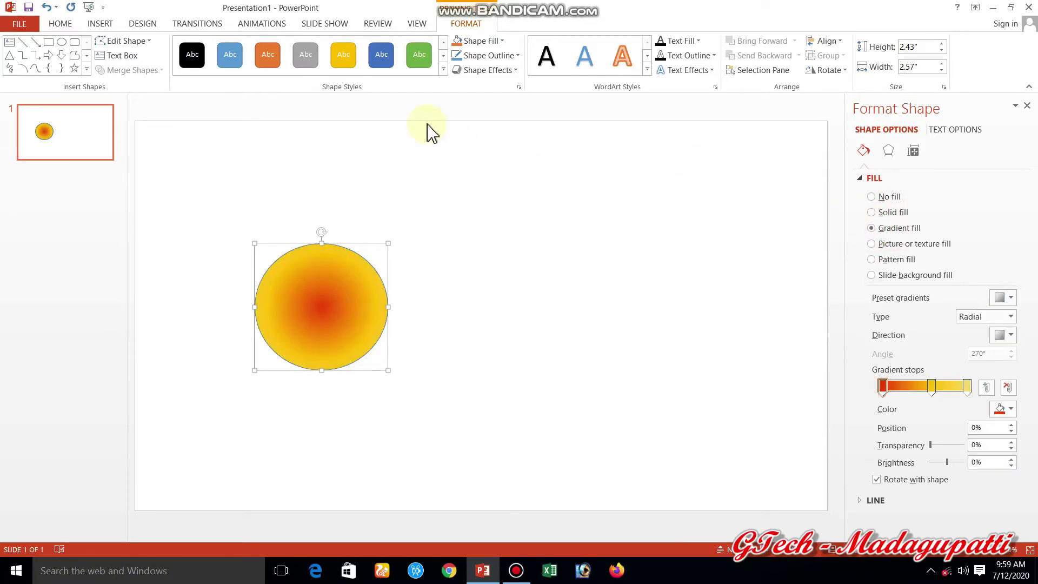
Step: Set the circle's Shape Outline to No Outline
left_click(502, 56)
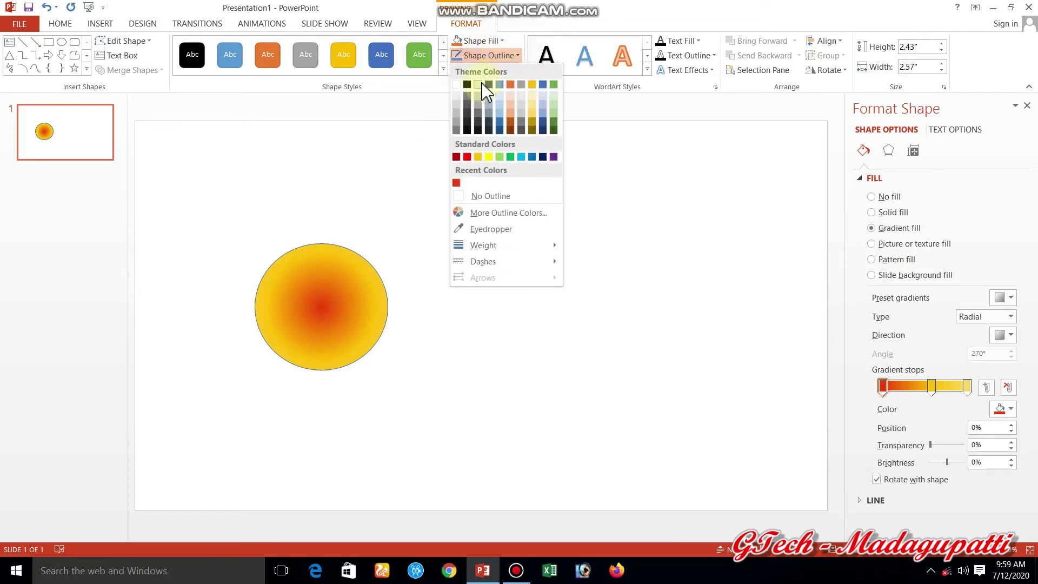
left_click(488, 197)
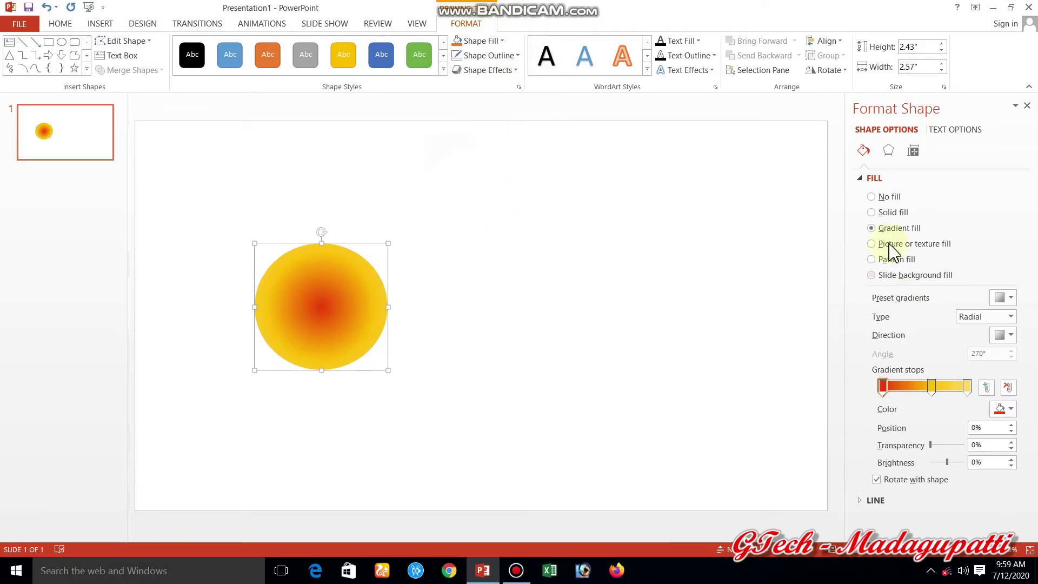
left_click(884, 158)
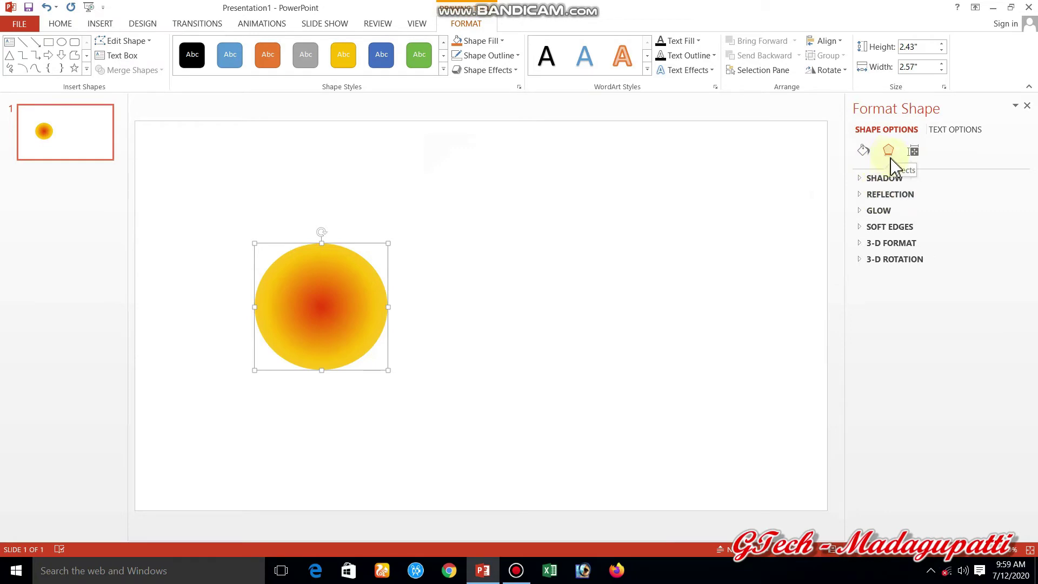
Step: Apply an Inner shadow preset to the circle
left_click(886, 178)
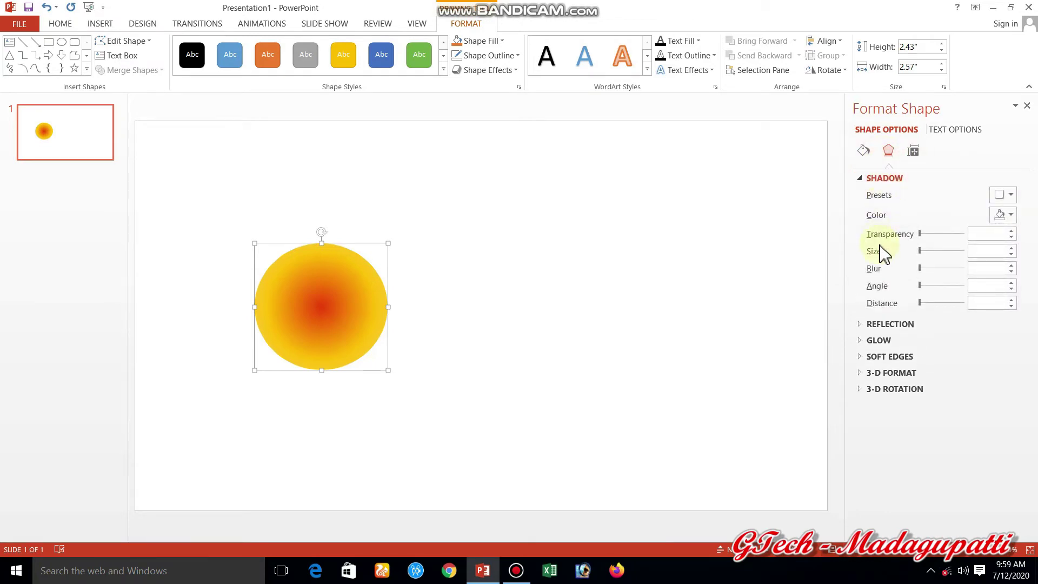
left_click(1006, 195)
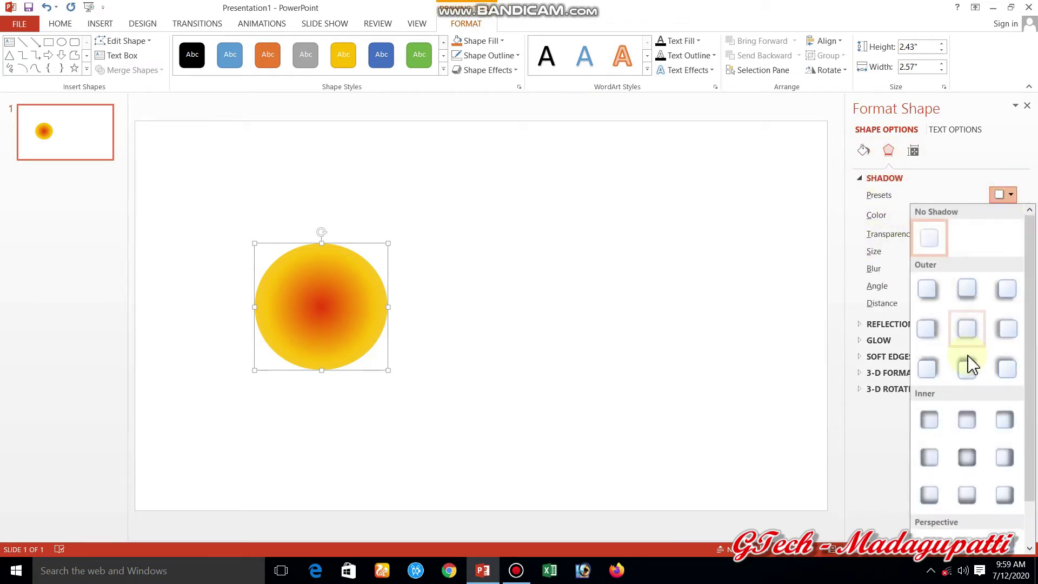
left_click(966, 460)
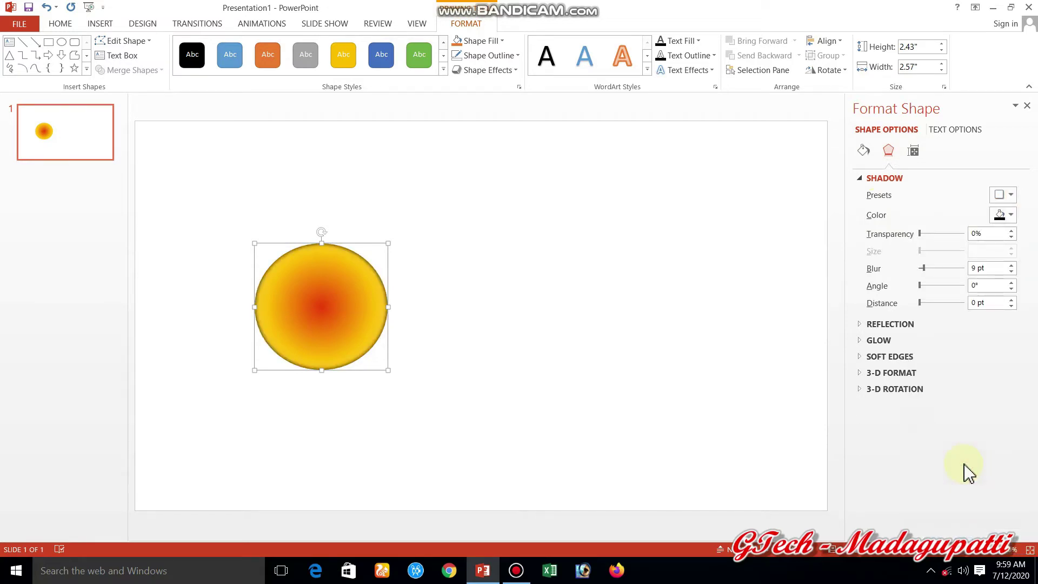
left_click(1007, 196)
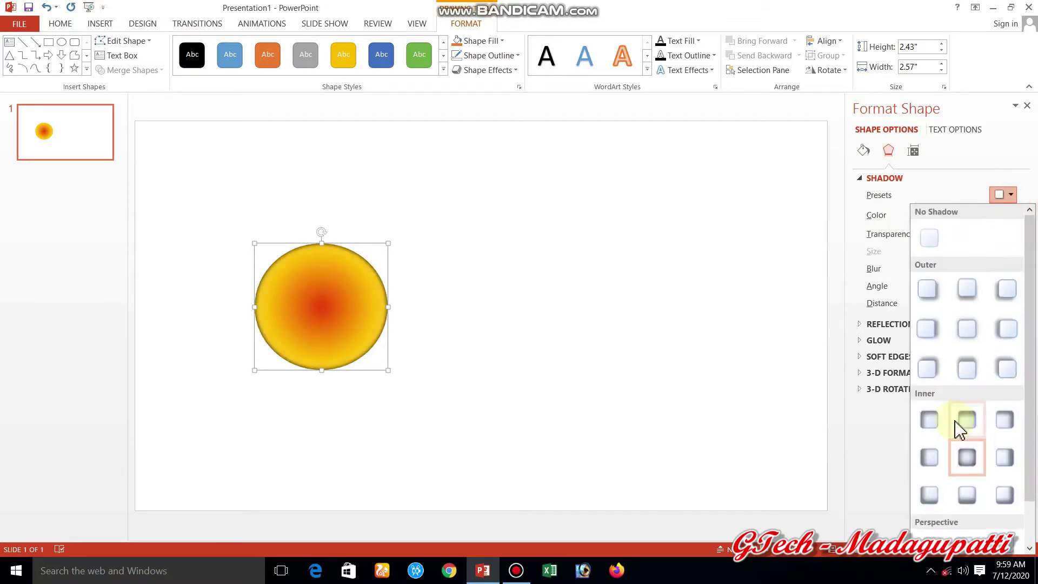
left_click(930, 495)
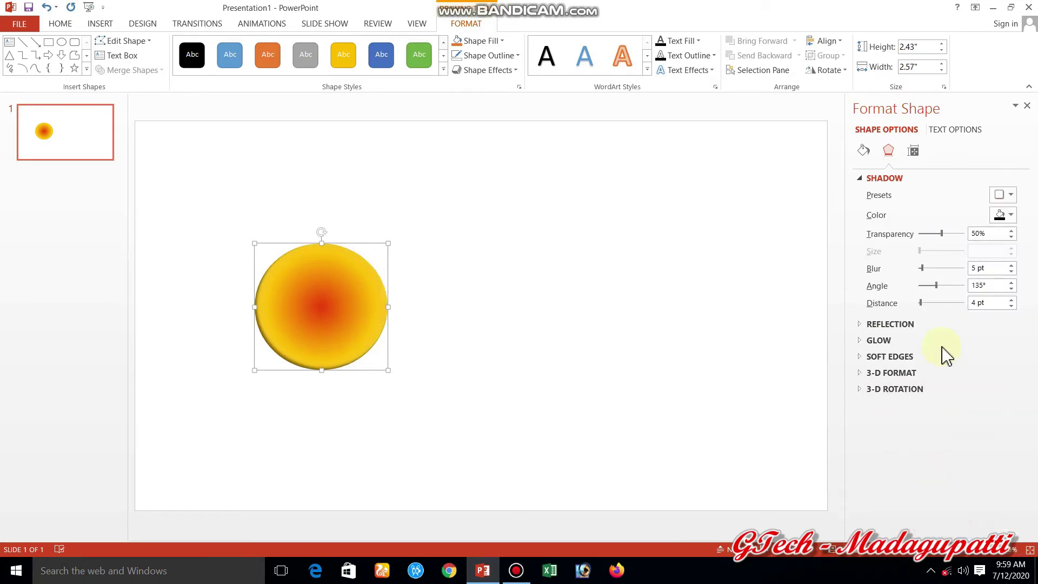
Step: Keep the shadow black and set 2 pt blur, 359° angle and 6 pt distance
left_click(998, 216)
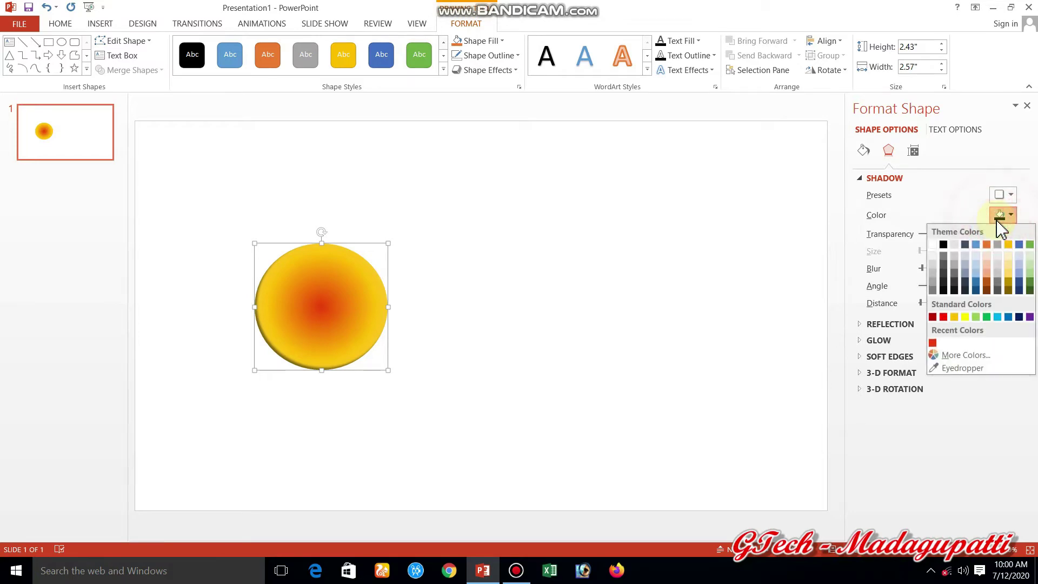
left_click(946, 198)
left_click(924, 268)
left_click(924, 268)
left_click_drag(922, 267, 962, 297)
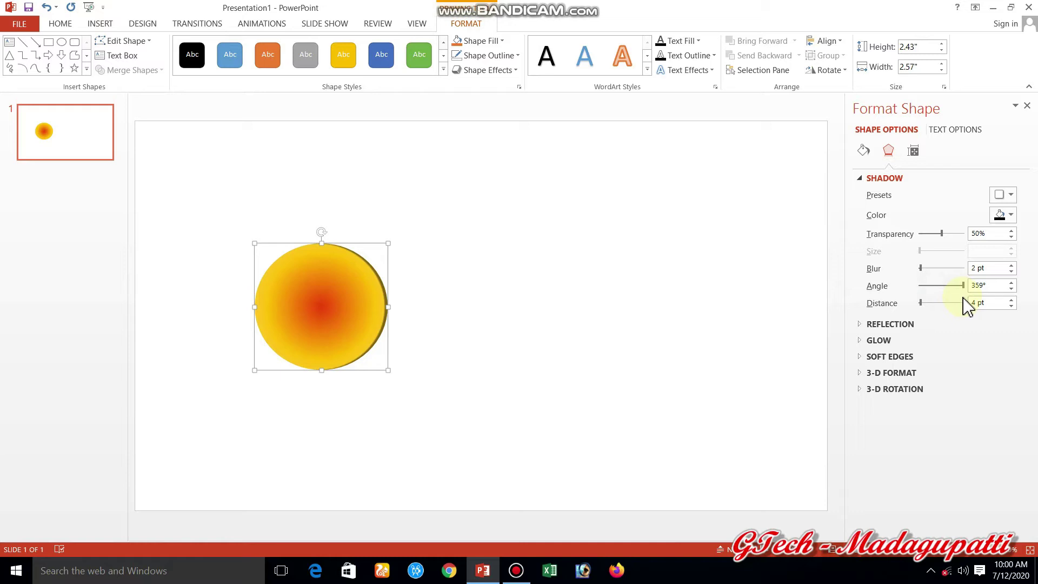
mouse_move(921, 302)
left_mouse_down()
mouse_move(955, 308)
mouse_move(923, 304)
left_mouse_up()
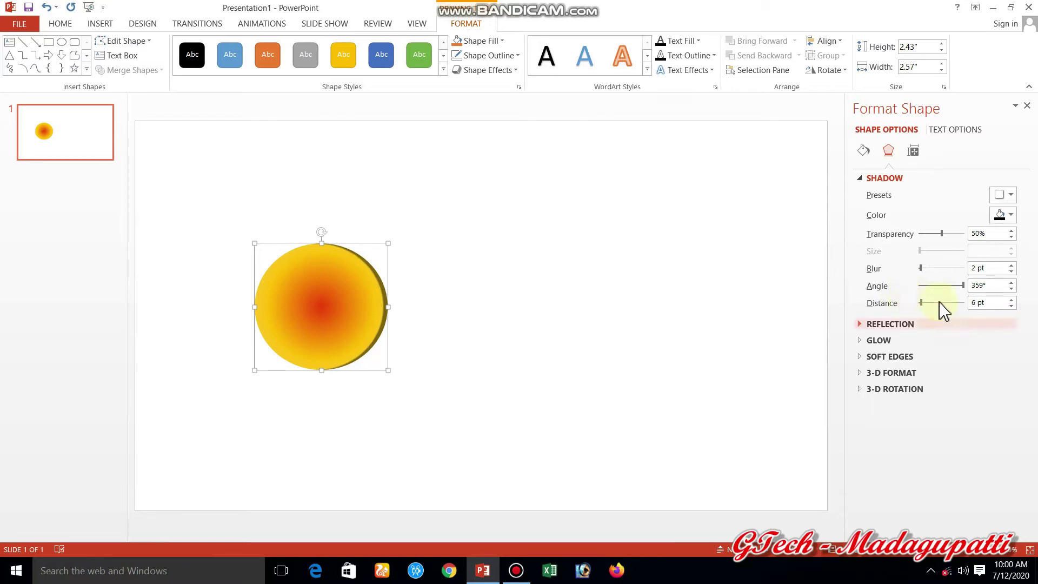
Step: Apply the Circle bevel to both the top and bottom of the shape
left_click(899, 374)
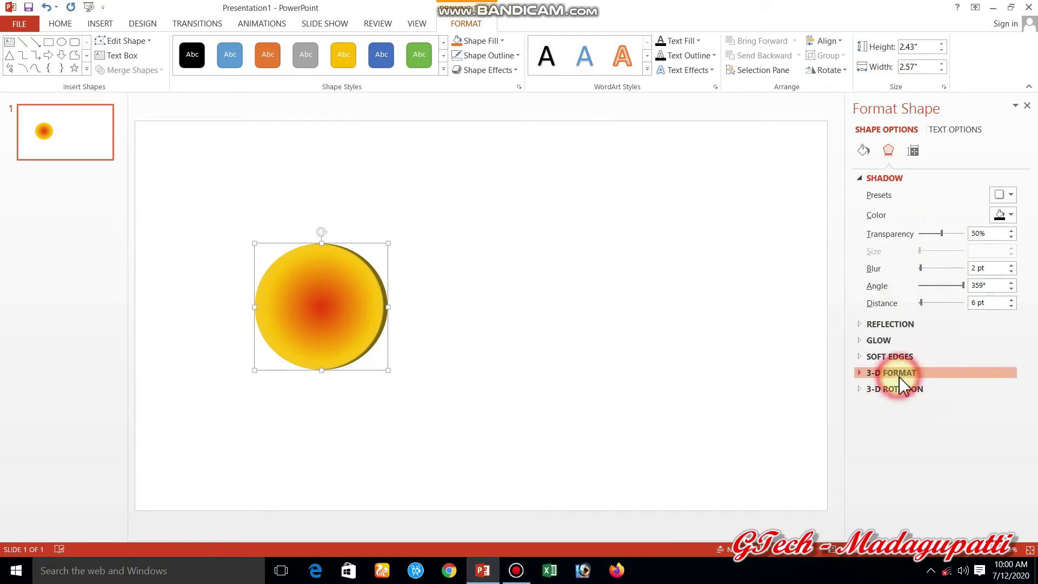
left_click(1026, 290)
left_click_drag(1026, 289, 1026, 343)
left_click(902, 305)
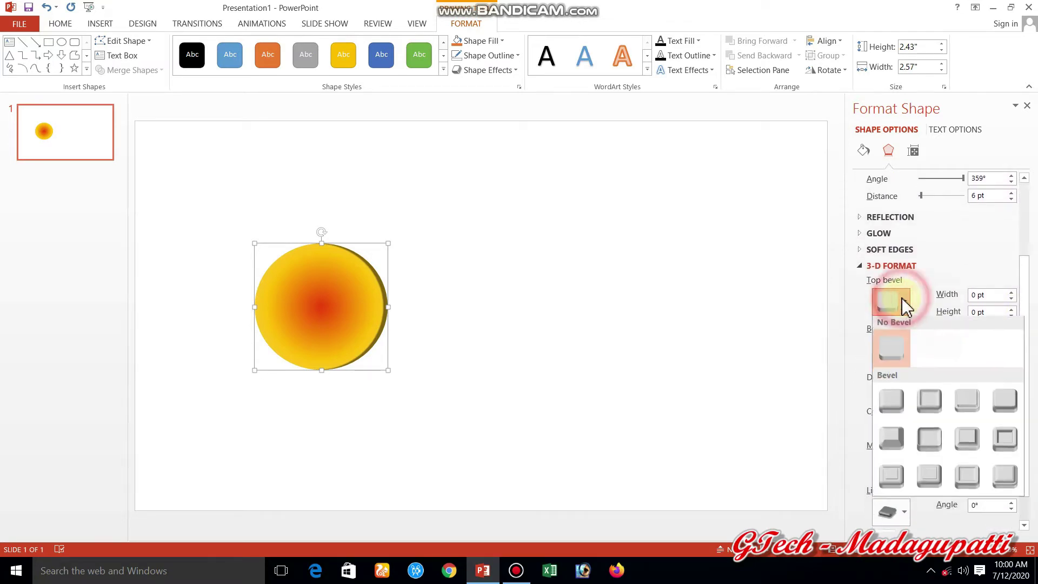
left_click(895, 416)
left_click(902, 358)
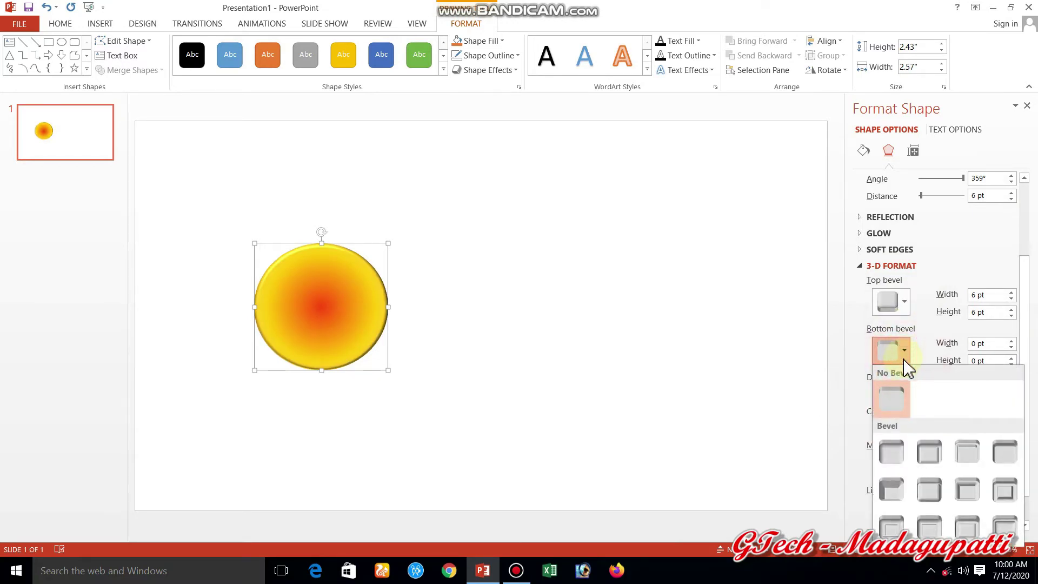
left_click(892, 457)
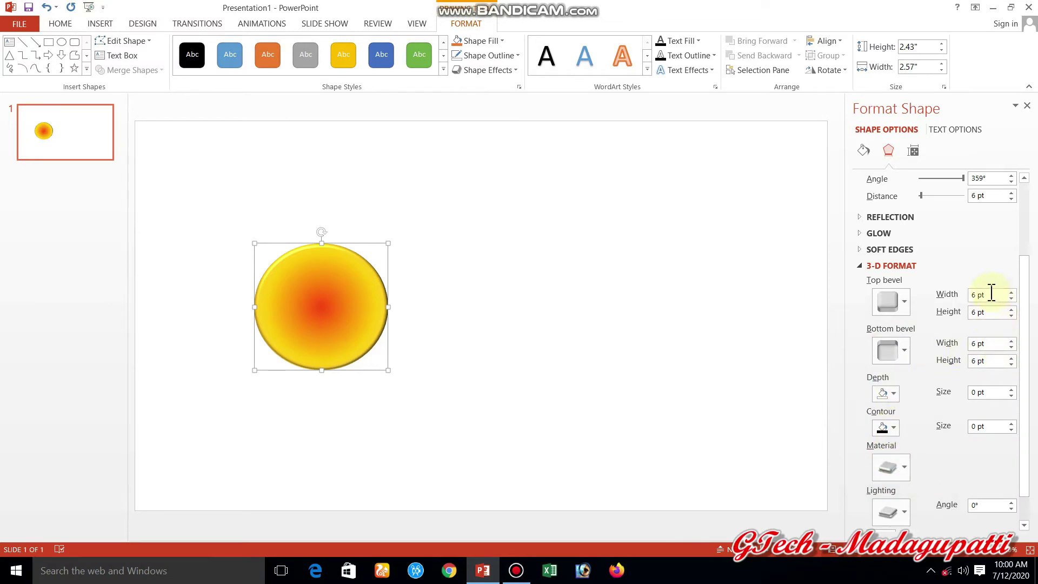
Step: Set top and bottom bevel widths and heights all to 150 pt
left_click_drag(982, 294, 866, 298)
type("150")
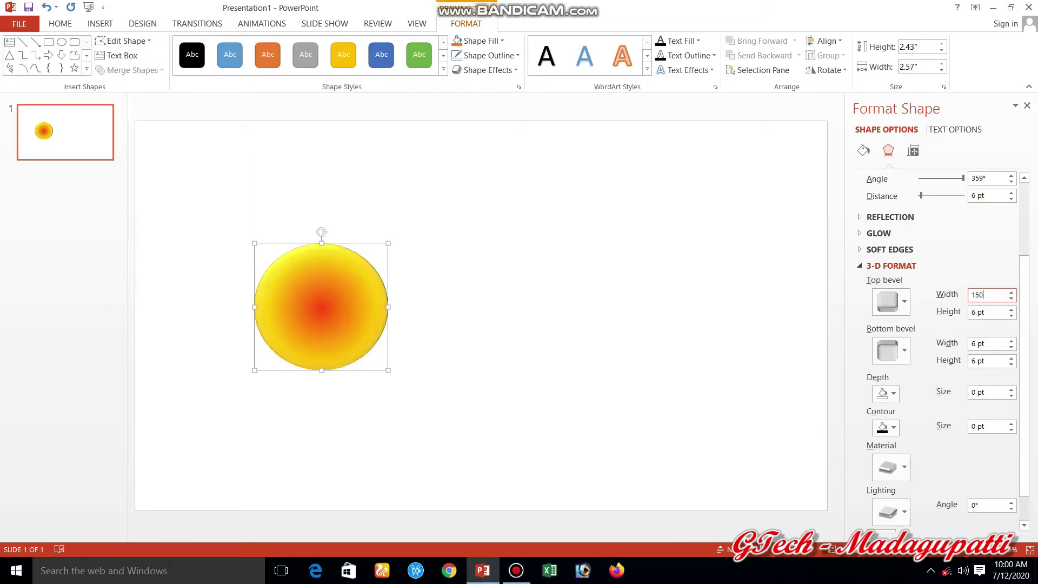
left_click(996, 313)
key("BackSpace")
key("BackSpace")
key("BackSpace")
key("BackSpace")
type("150")
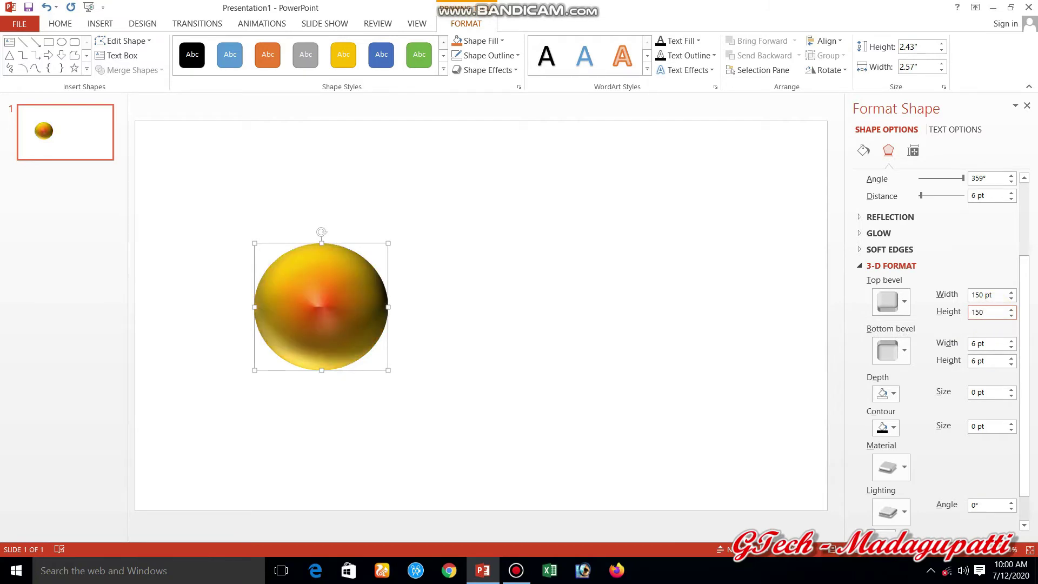
left_click(988, 345)
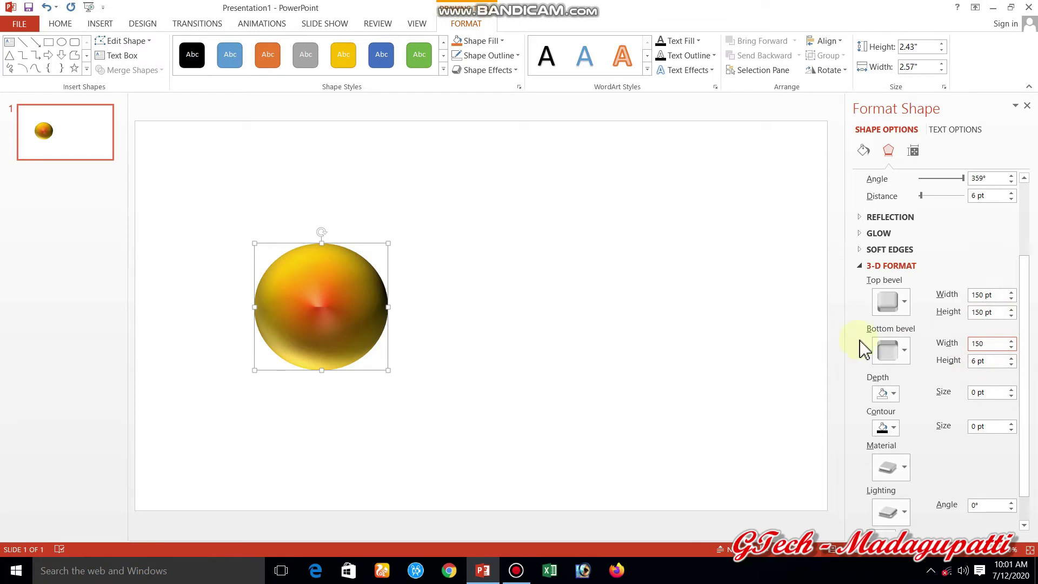
left_click(984, 360)
left_click(990, 362)
left_click_drag(990, 361, 809, 354)
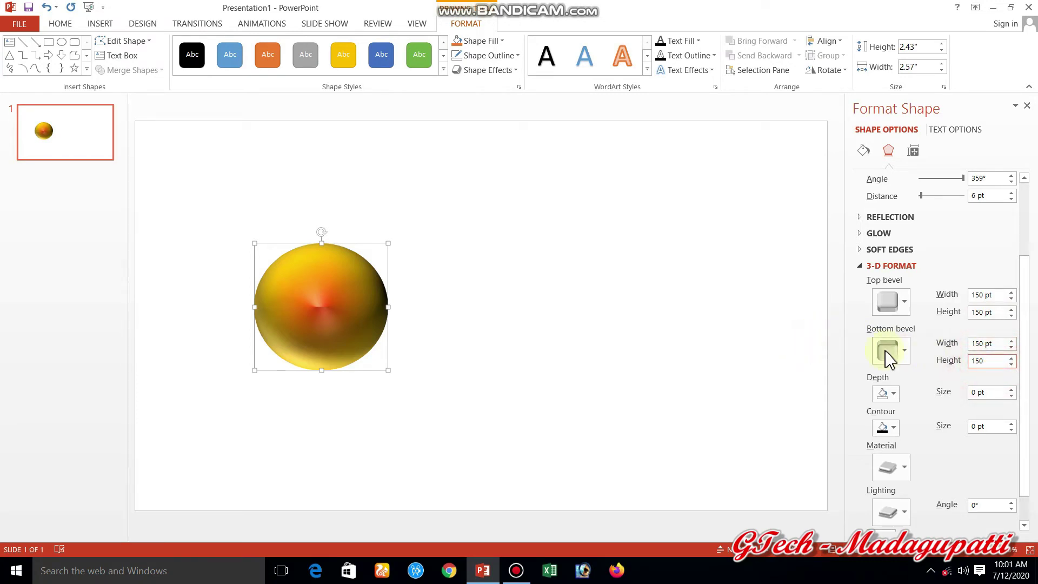
left_click(984, 391)
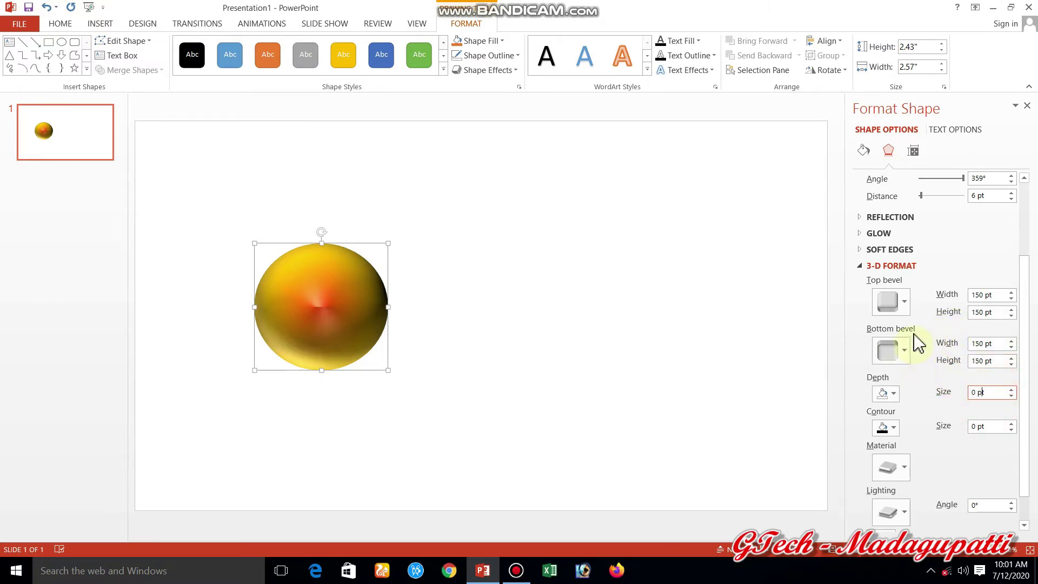
left_click(890, 249)
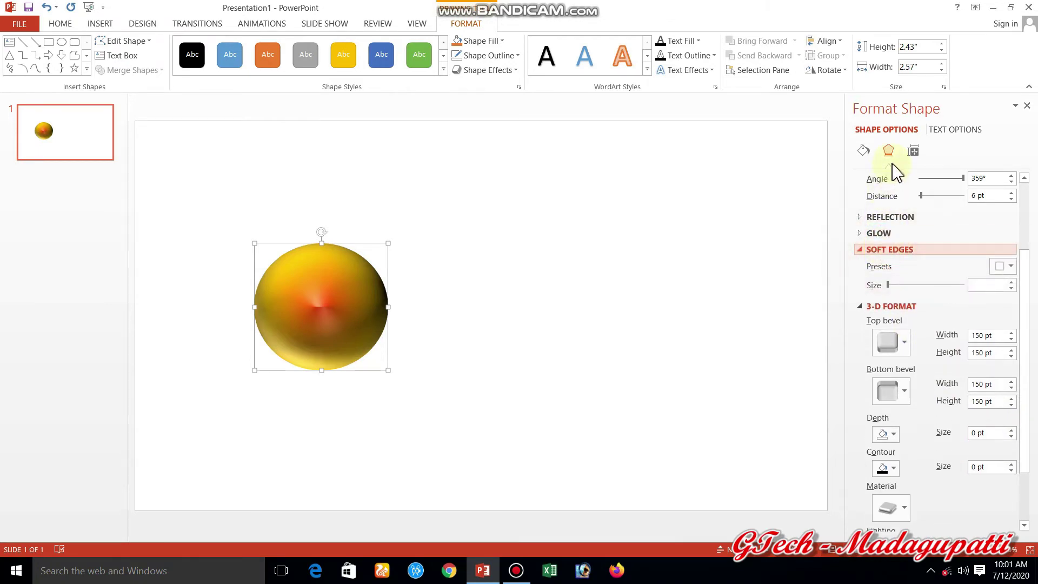
Step: Give the sphere the Translucent 3-D material
left_click(865, 152)
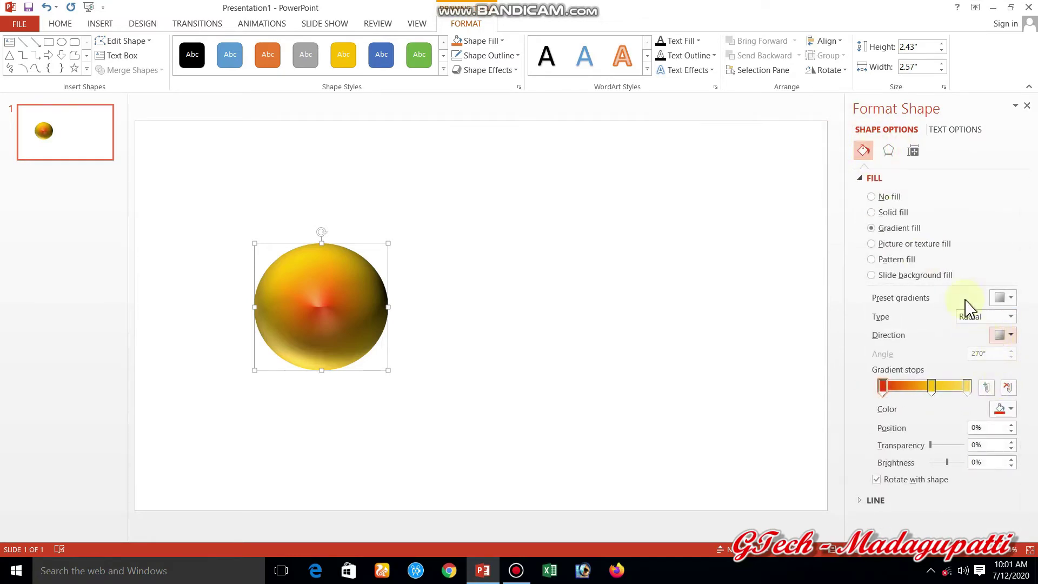
left_click(890, 150)
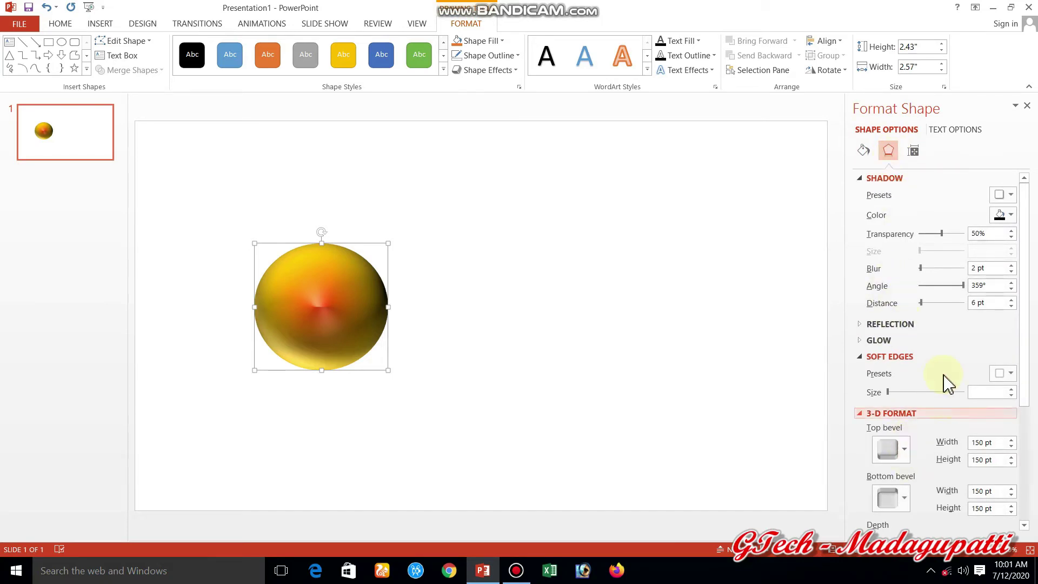
left_click_drag(1027, 252, 1030, 403)
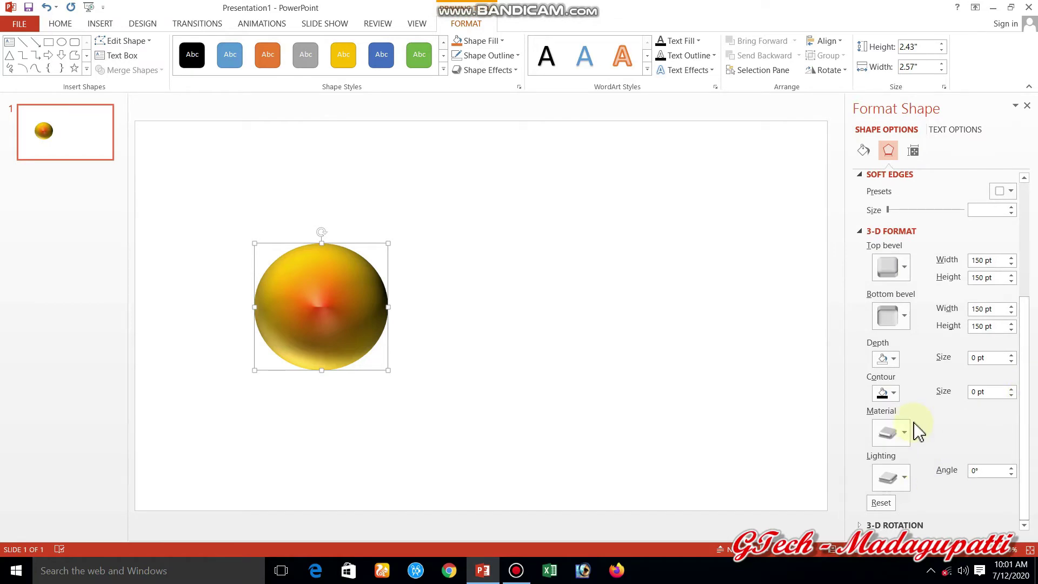
left_click(898, 433)
left_click(892, 404)
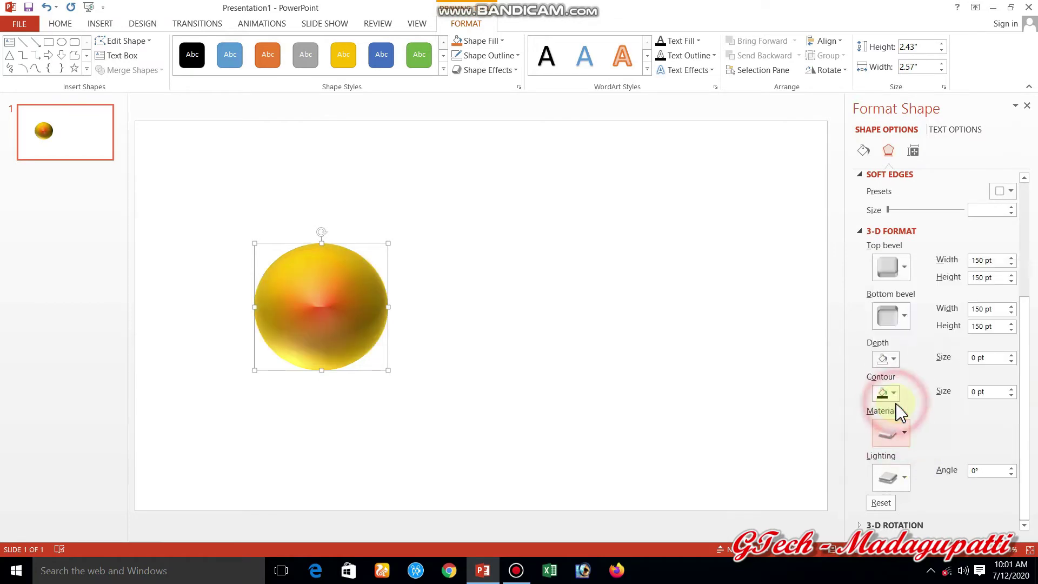
Step: Try several lighting presets and settle on a Special one for a vivid yellow glow
left_click(890, 480)
left_click(903, 457)
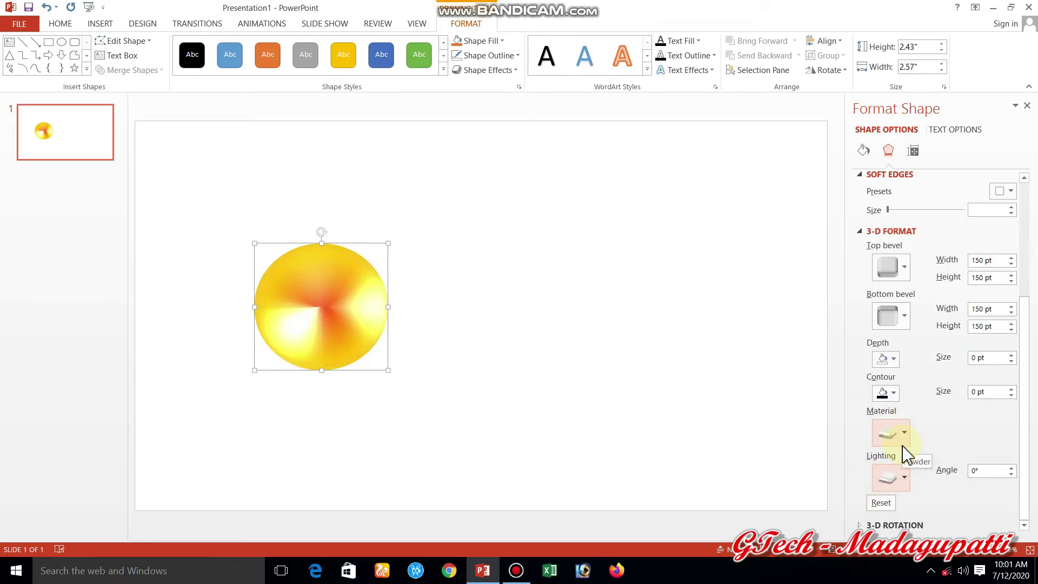
left_click(903, 475)
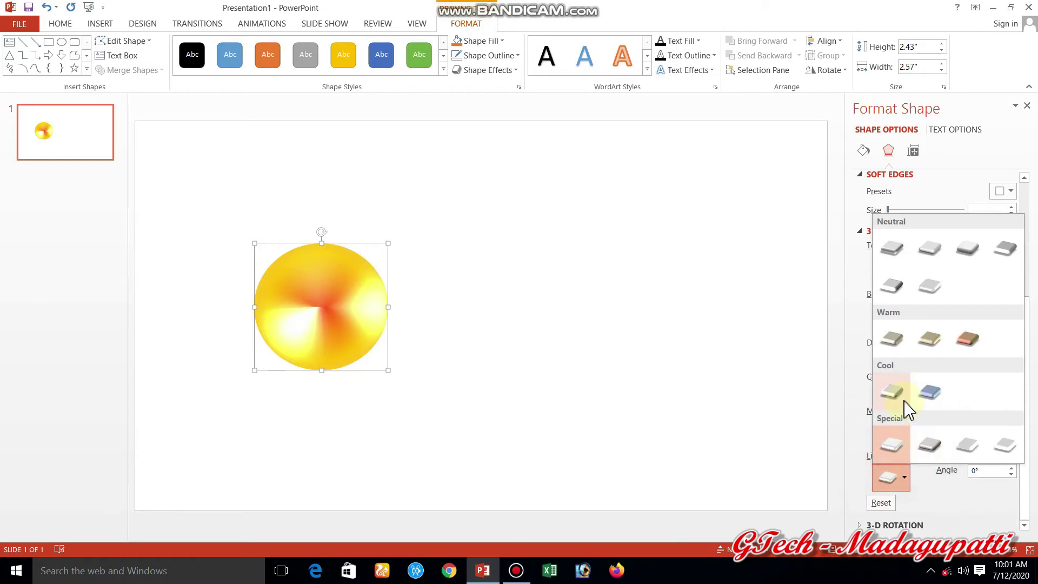
left_click(905, 401)
left_click(895, 477)
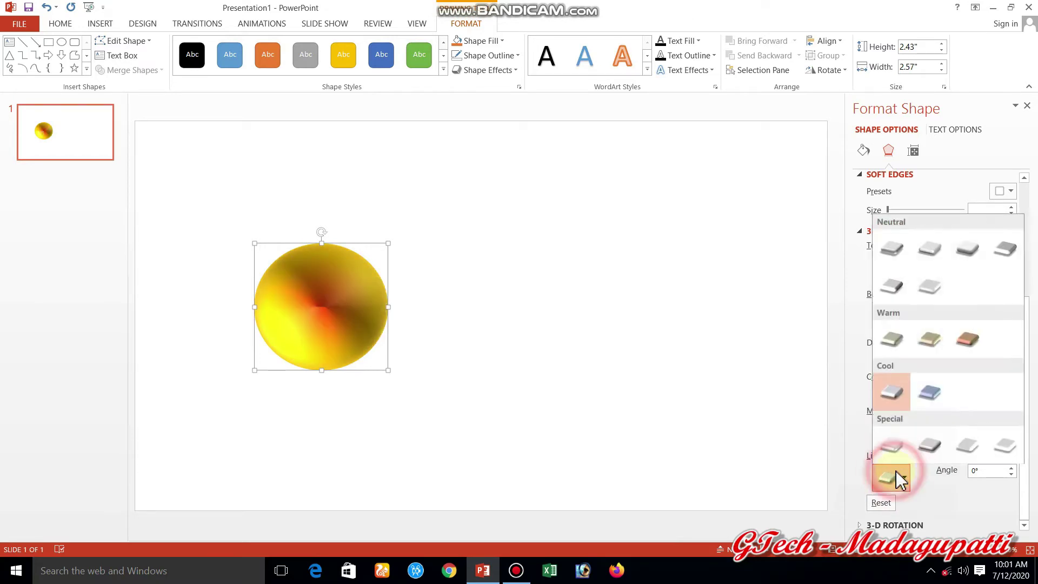
left_click(930, 446)
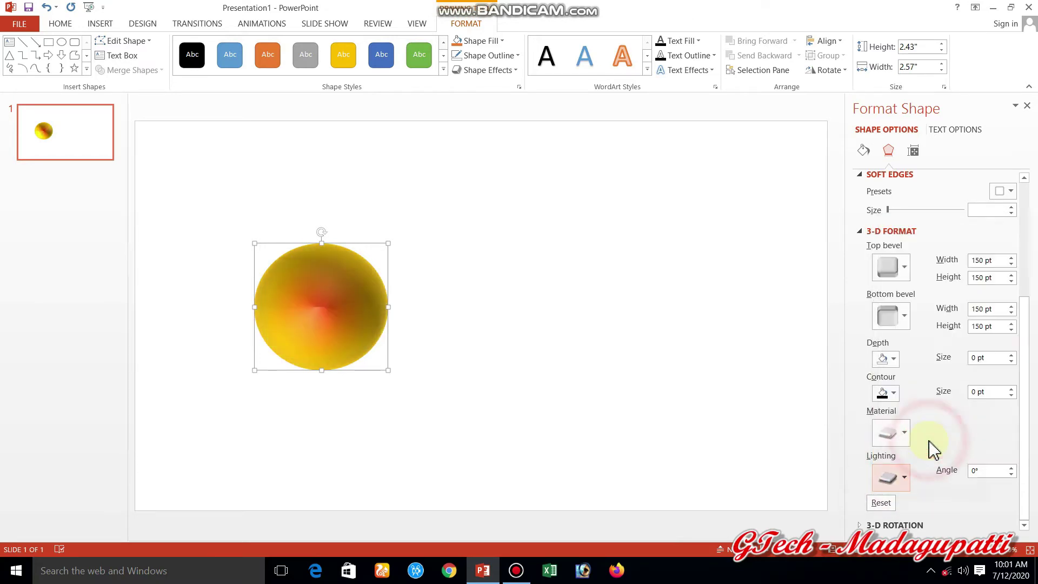
left_click(903, 478)
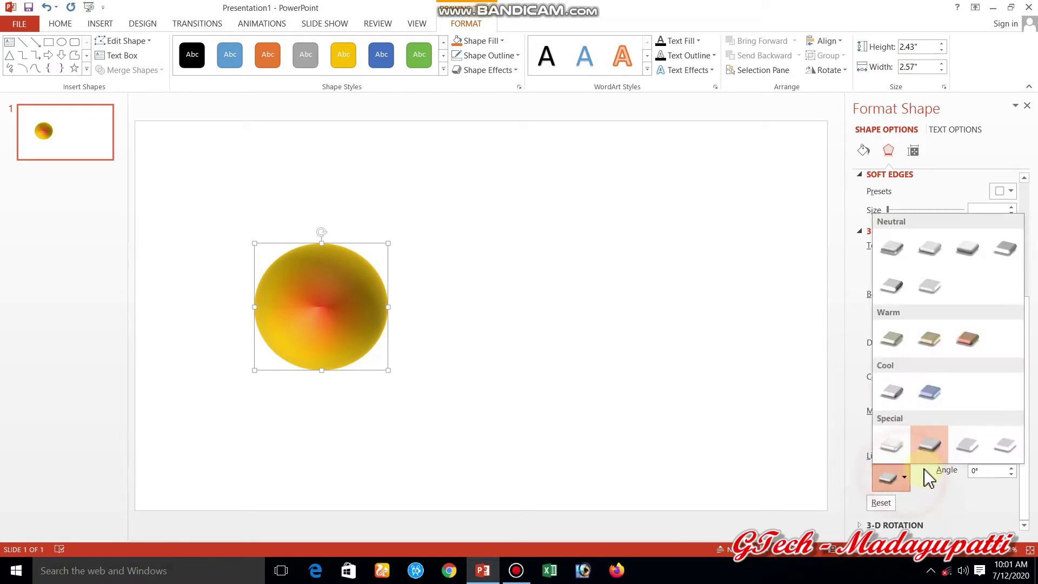
left_click(973, 449)
left_click(898, 475)
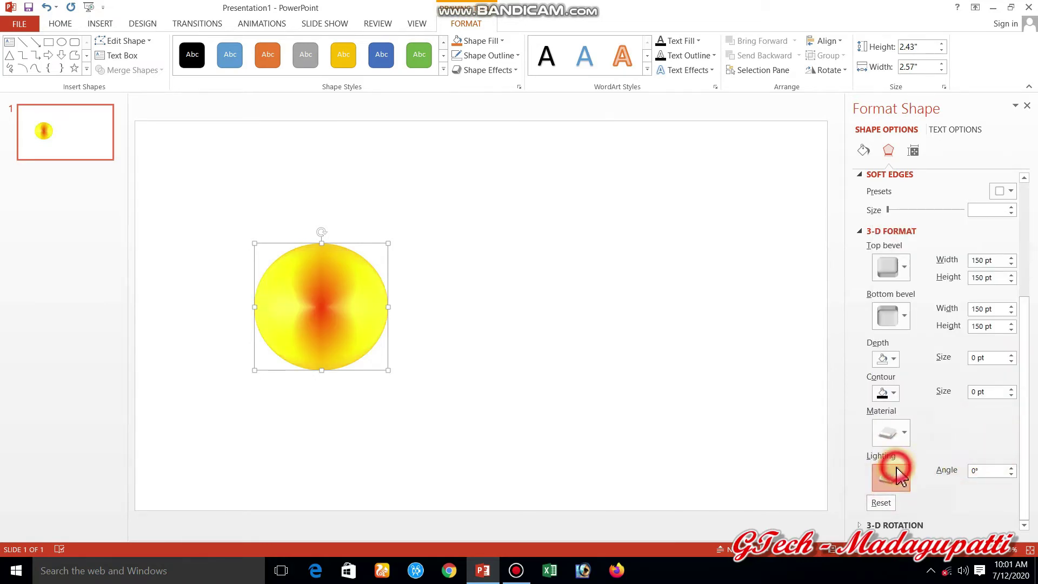
left_click(1008, 452)
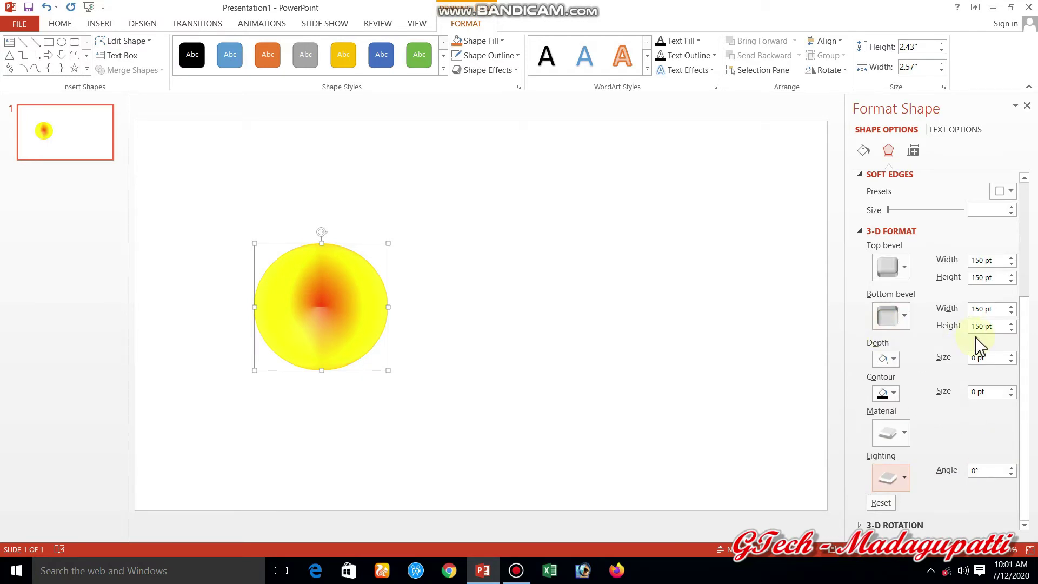
left_click(945, 230)
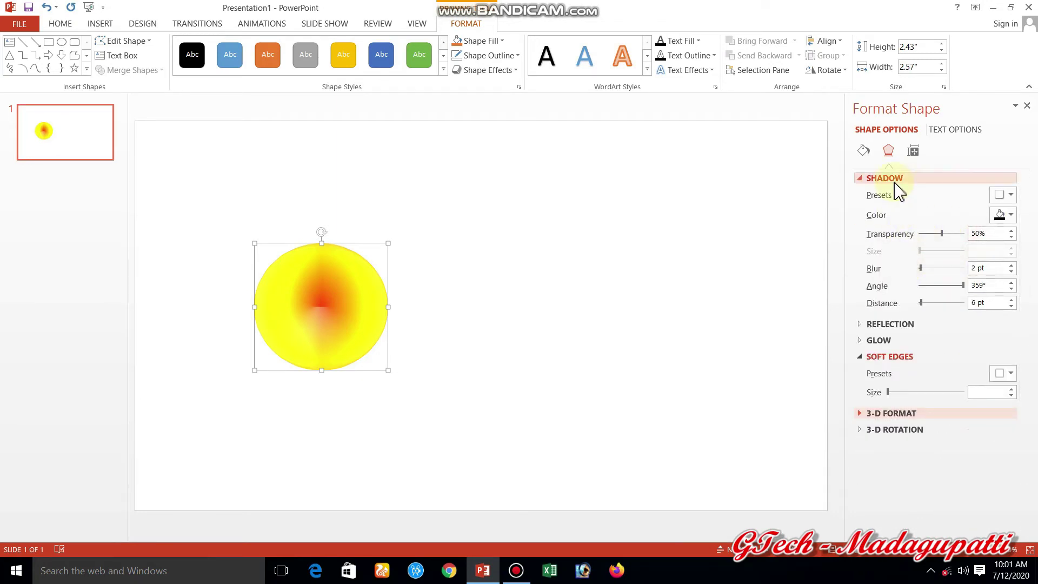
Step: Set the red gradient stop's transparency to 39% and check the softened sphere
left_click(864, 153)
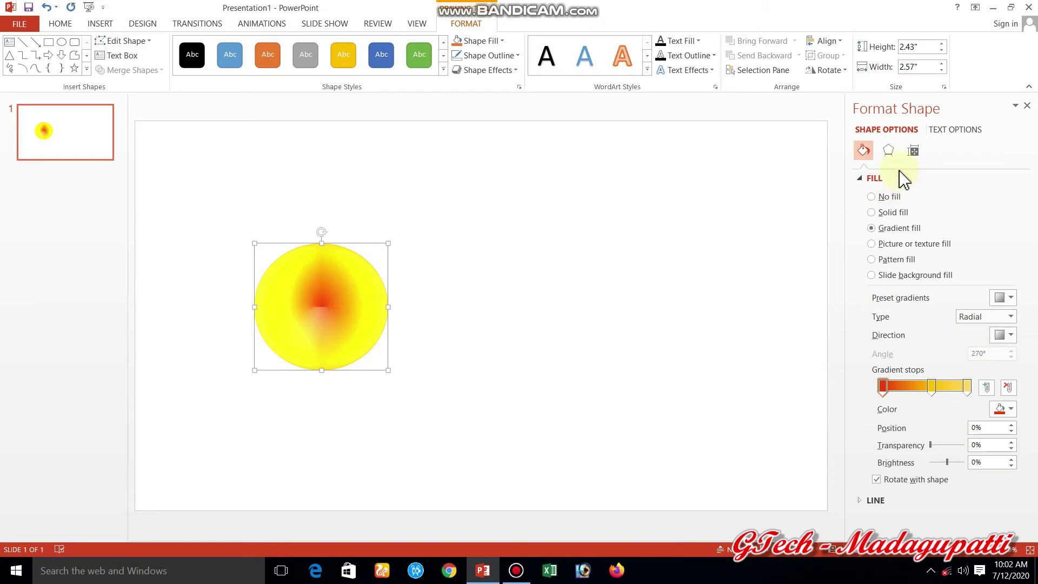
left_click_drag(930, 445, 955, 474)
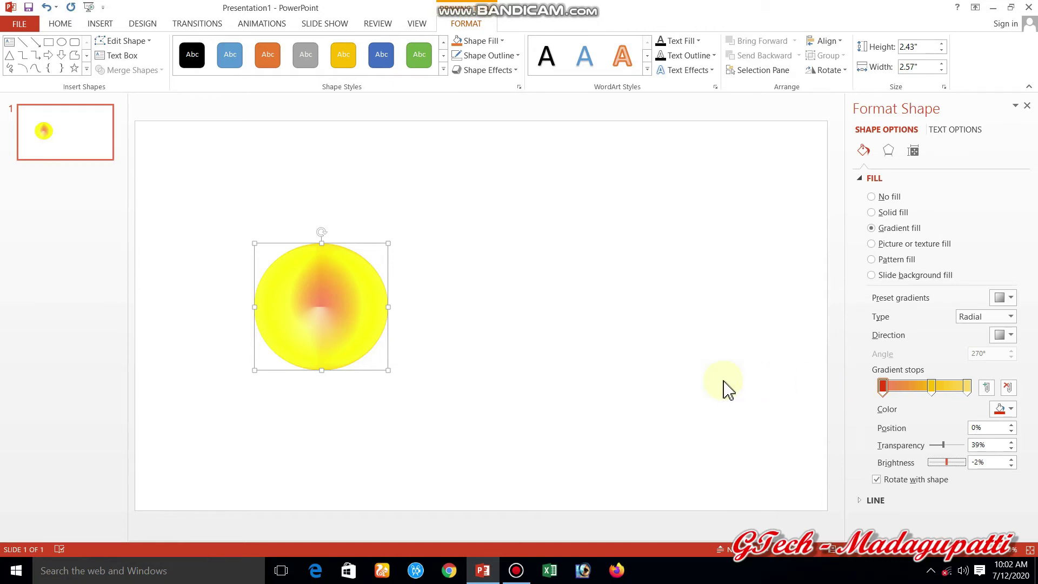
left_click(638, 345)
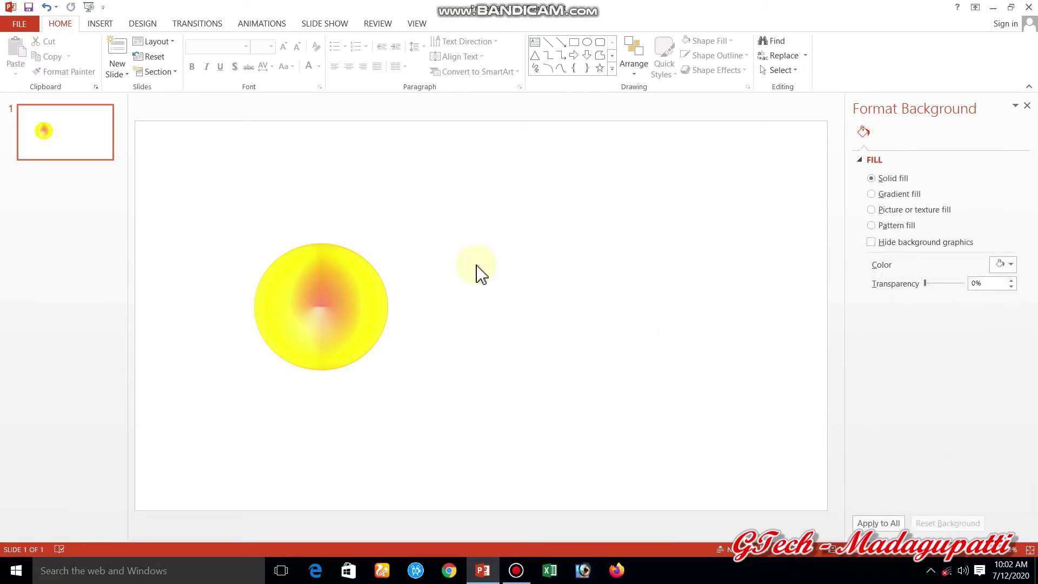
left_click(350, 300)
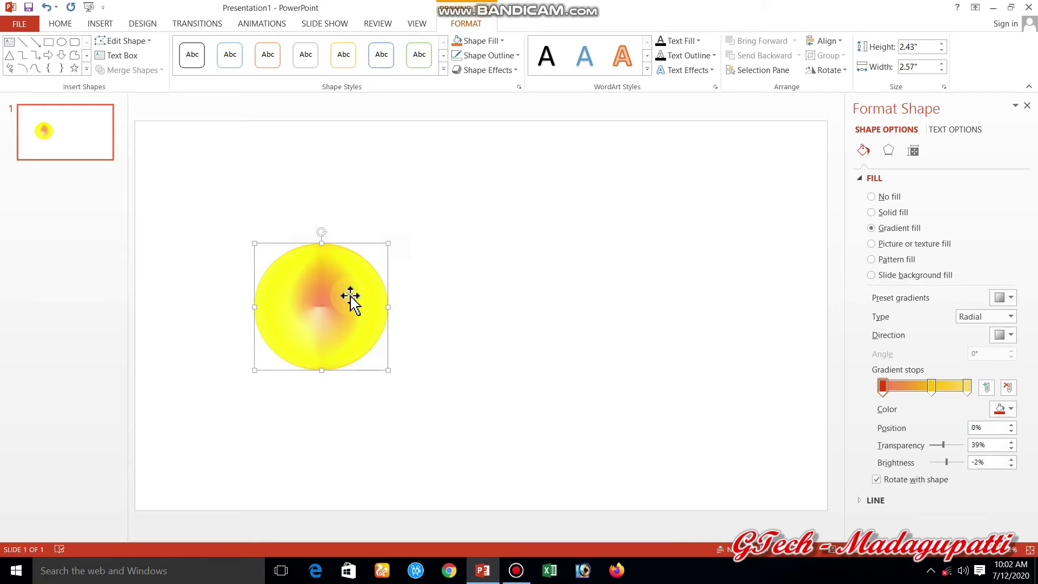
Step: Copy the sphere, paste it as a picture, and place it touching the original's right side
right_click(351, 296)
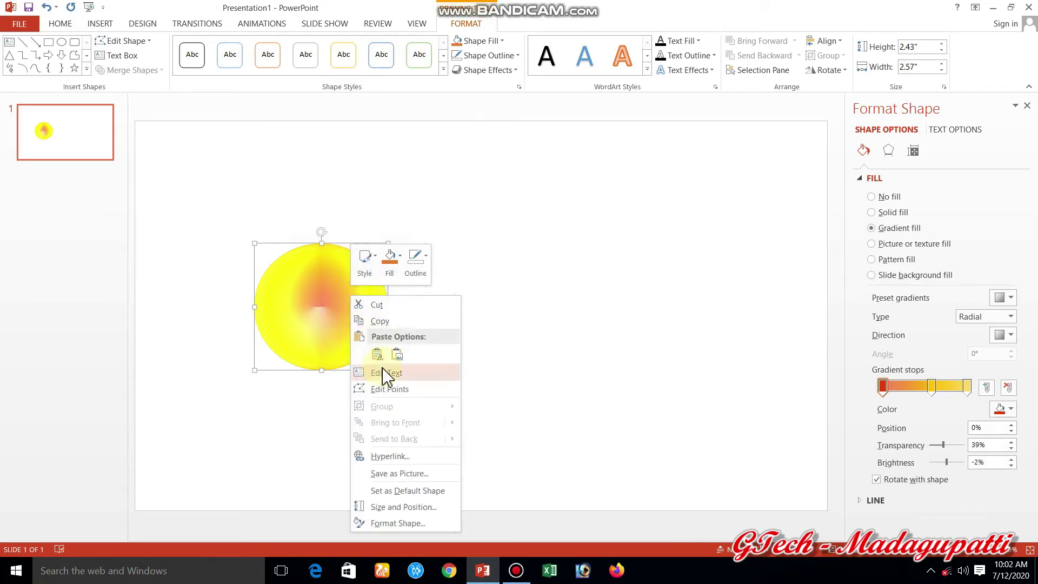
left_click(386, 338)
left_click(500, 359)
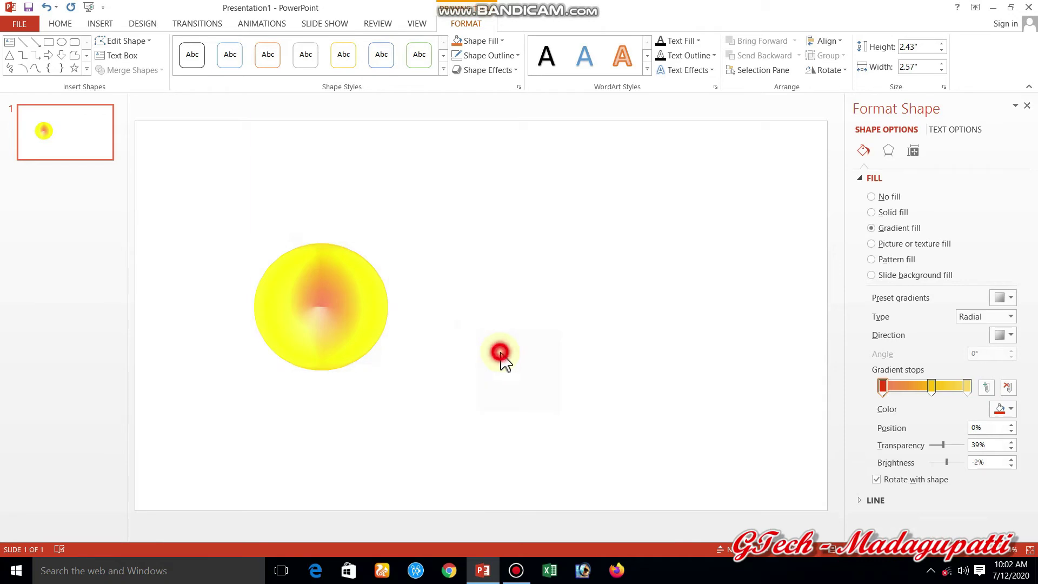
right_click(502, 359)
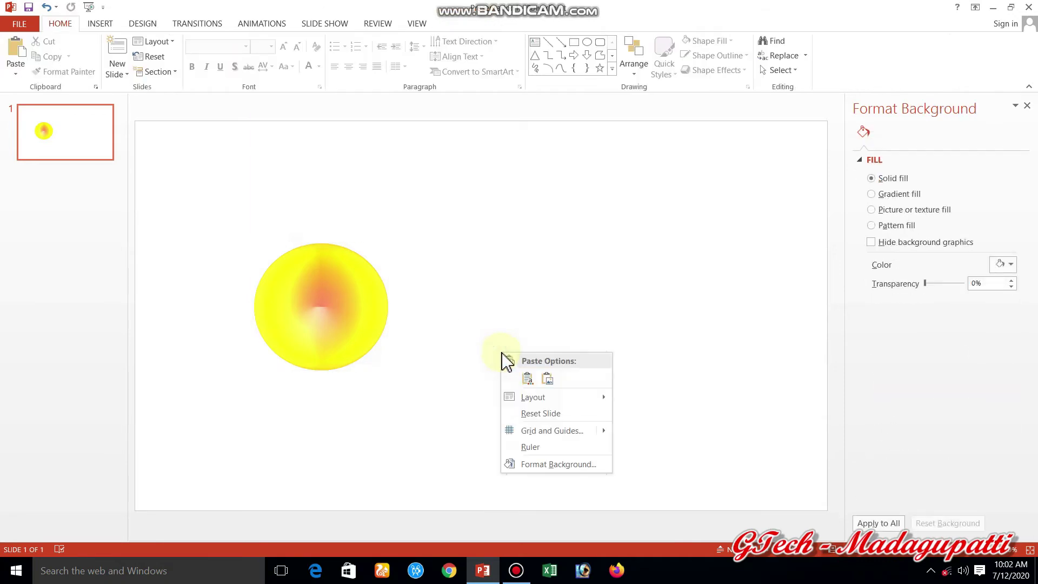
left_click(557, 383)
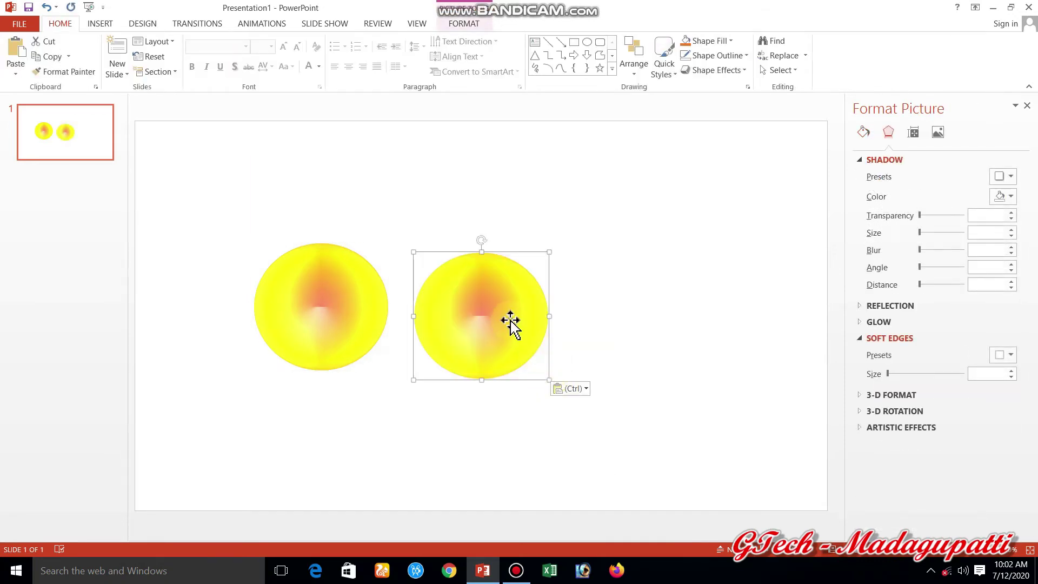
left_click_drag(507, 315, 487, 315)
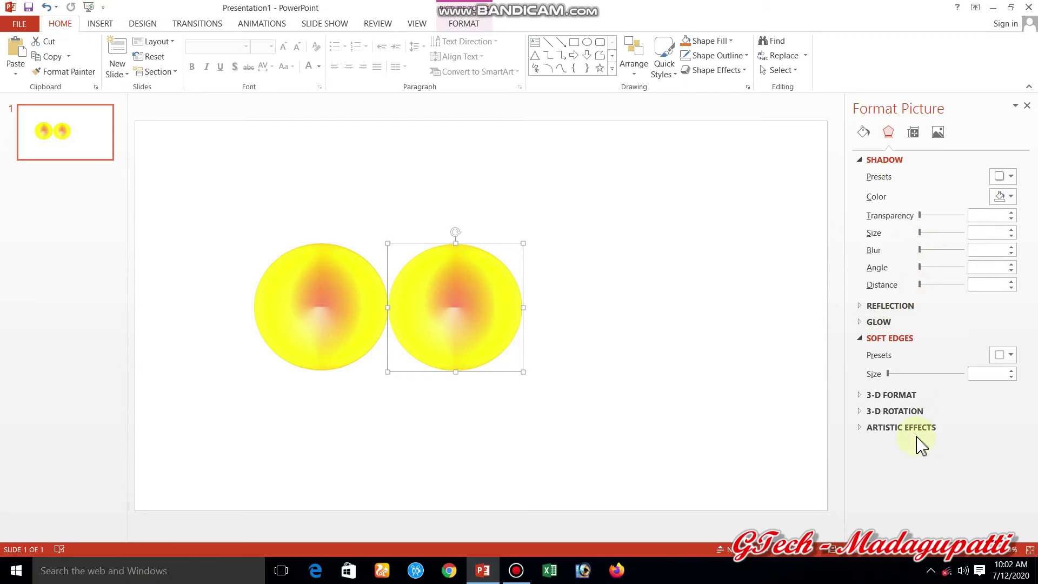
left_click(911, 395)
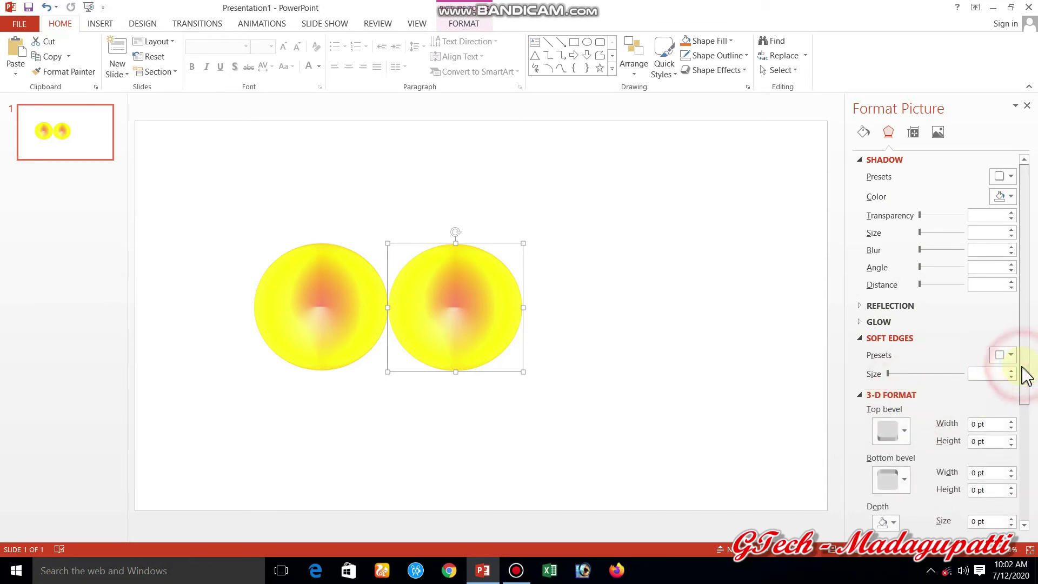
left_click_drag(1023, 376, 1024, 354)
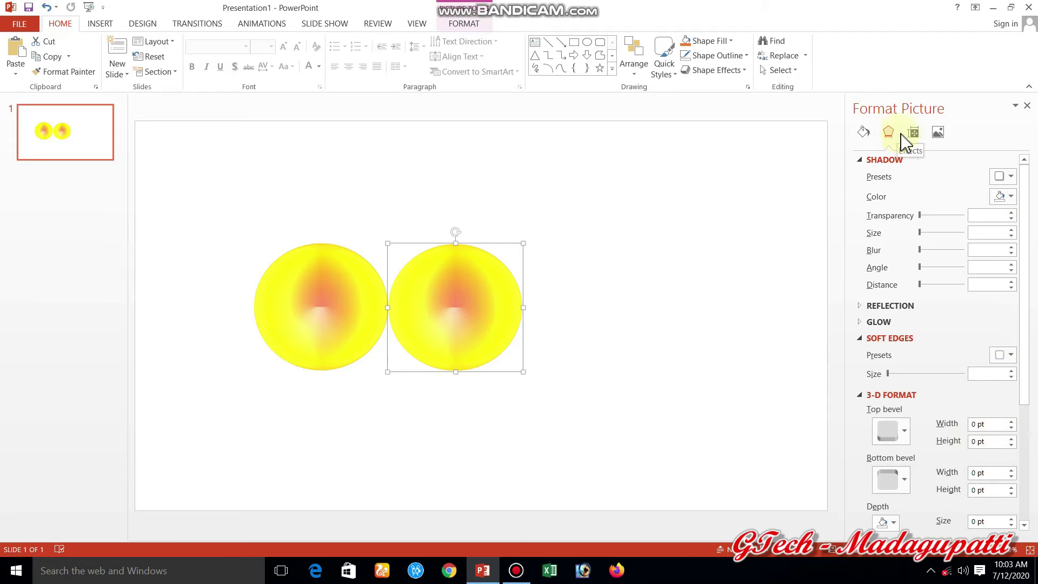
Step: Give the picture copy a solid black fill at 42% transparency and a solid outline
left_click(865, 133)
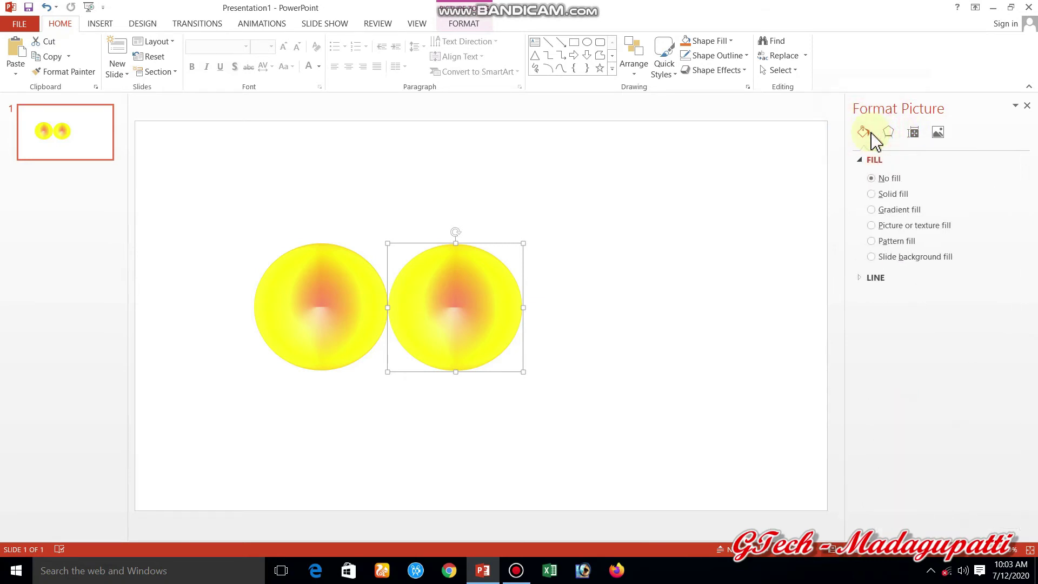
left_click(888, 195)
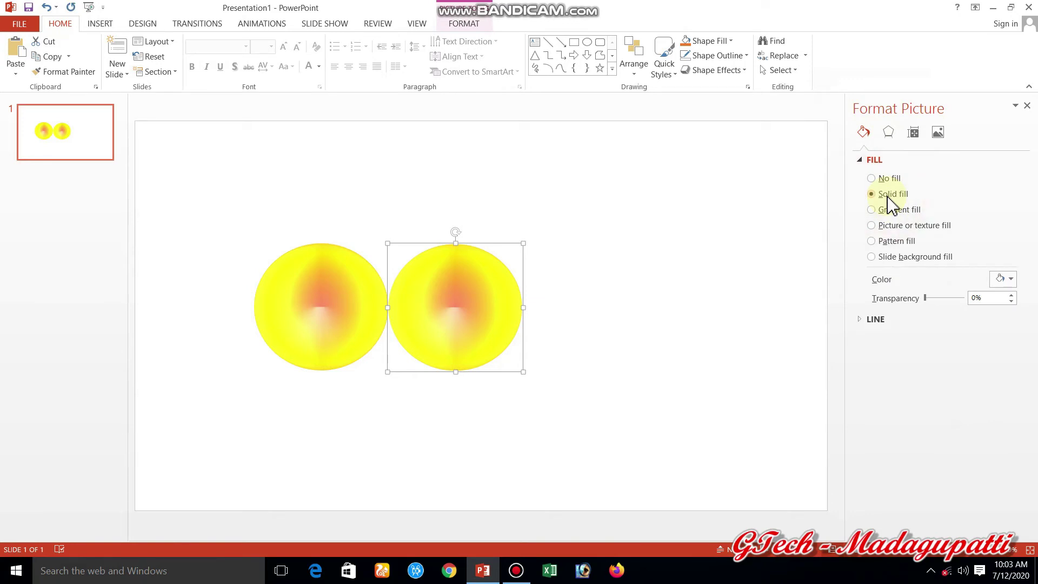
left_click(1011, 281)
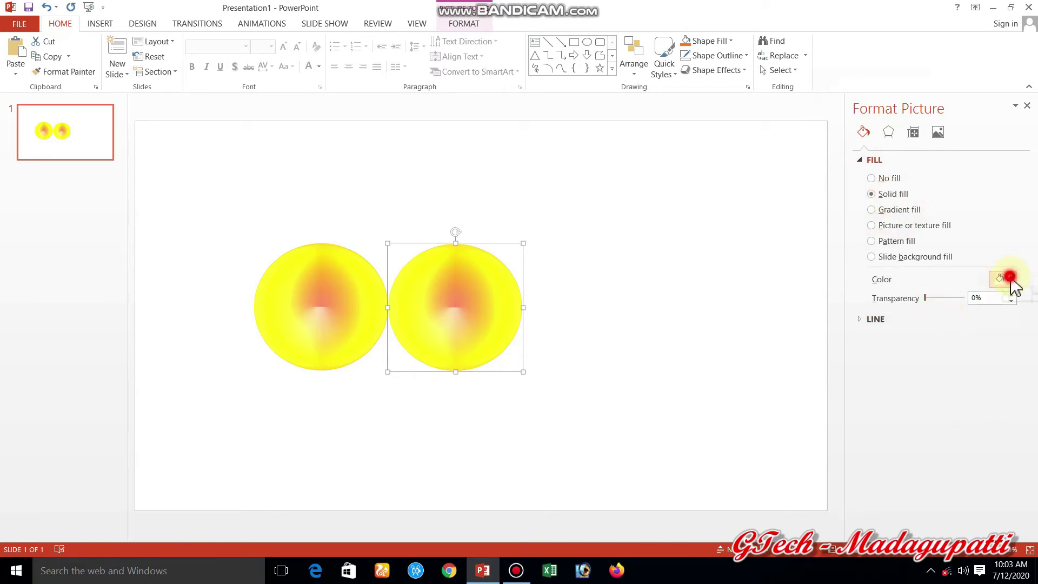
left_click(945, 309)
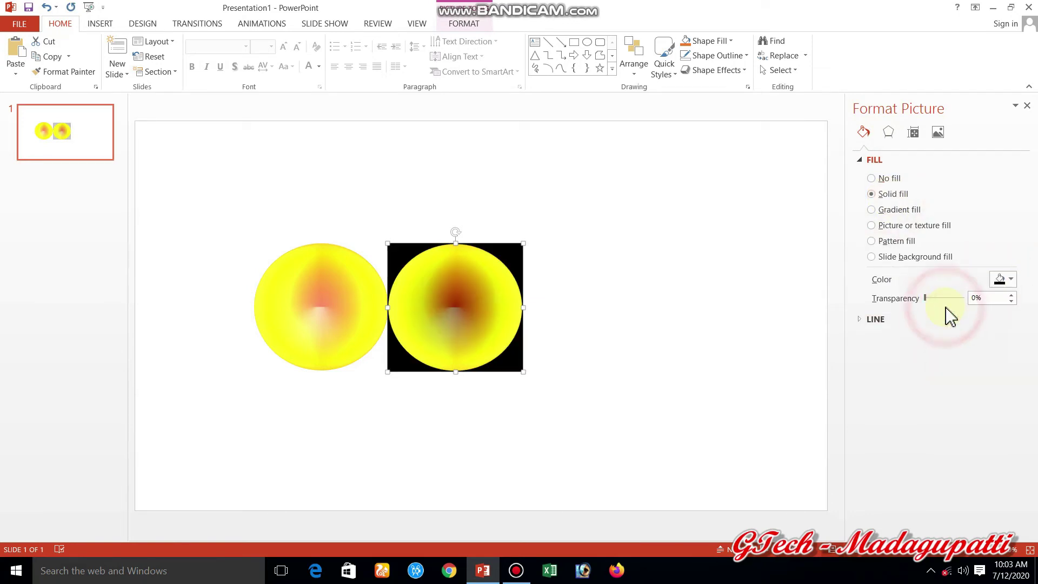
left_click(876, 319)
left_click_drag(925, 298, 972, 311)
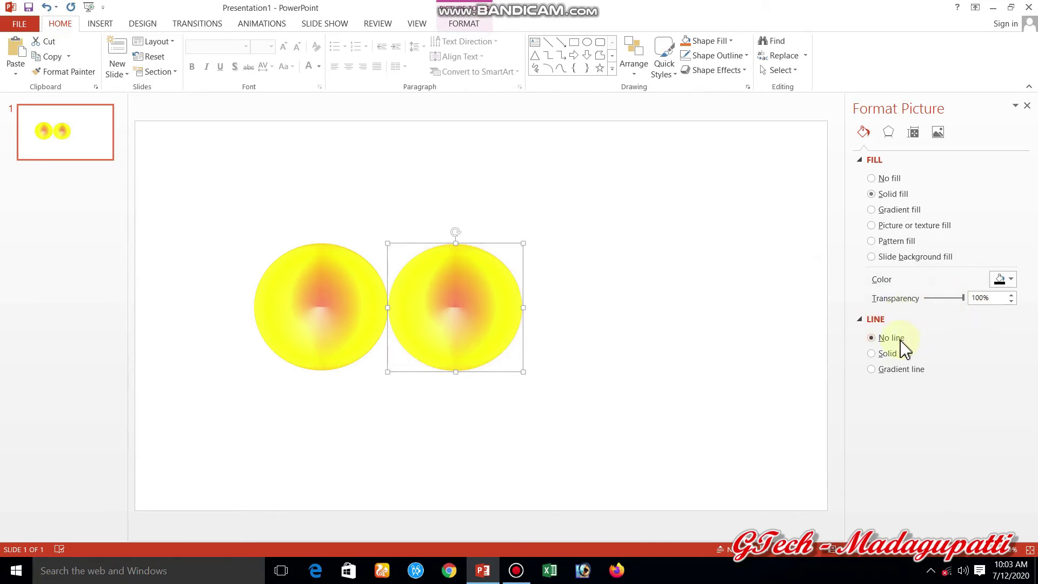
left_click(893, 353)
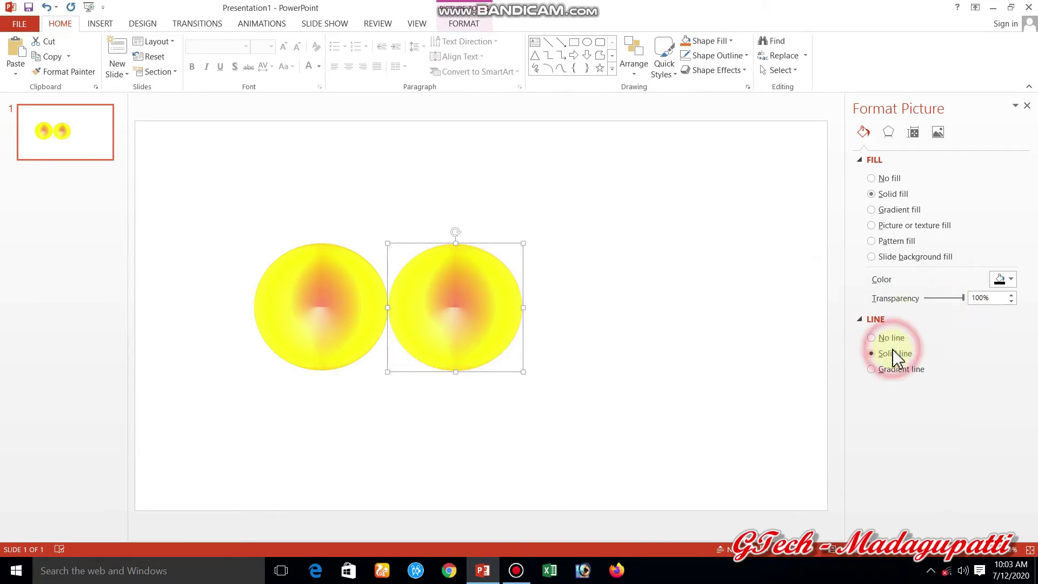
left_click_drag(963, 298, 944, 314)
left_click(942, 314)
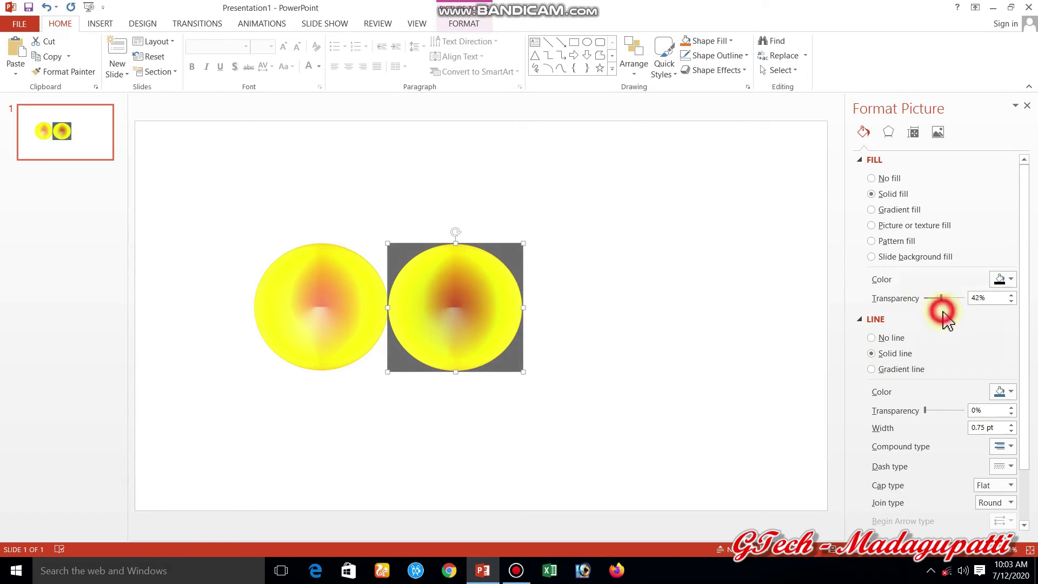
Step: Delete the picture copy and select the original yellow sphere
left_click(767, 339)
left_click(503, 288)
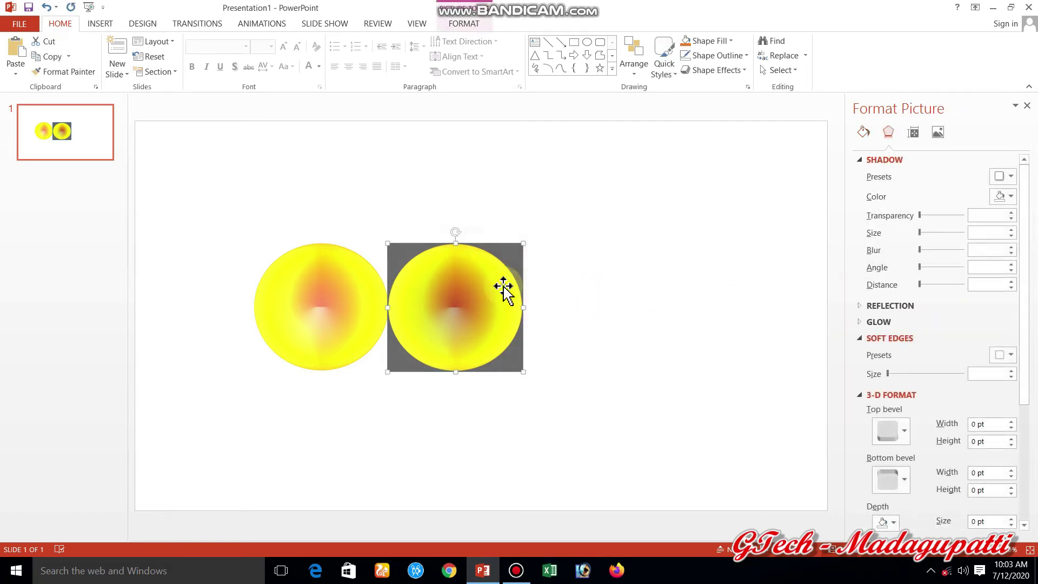
key("Delete")
left_click(310, 289)
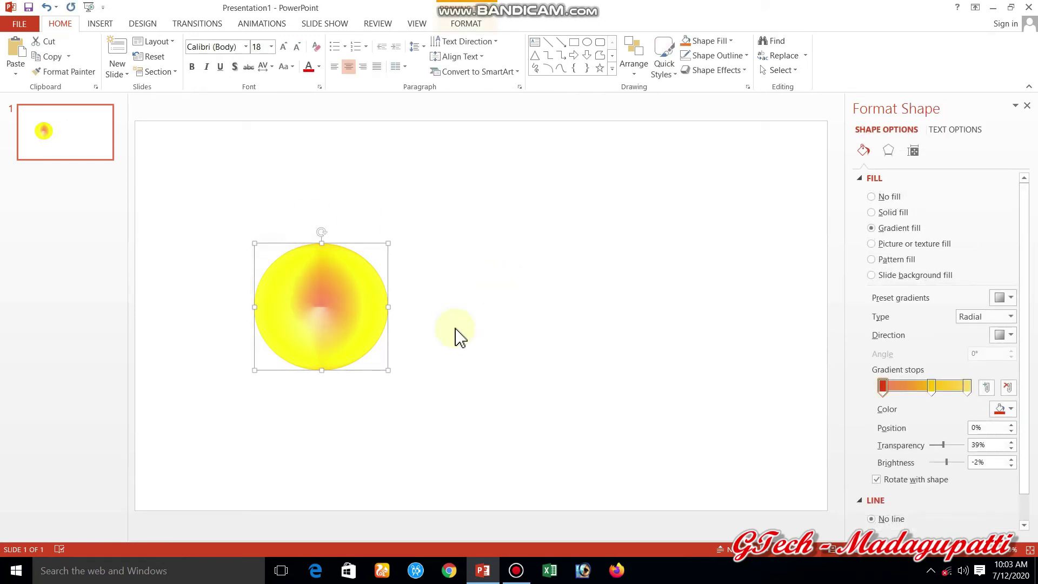
Step: Copy the yellow sphere and paste it onto the empty slide as a picture
right_click(358, 295)
left_click(383, 320)
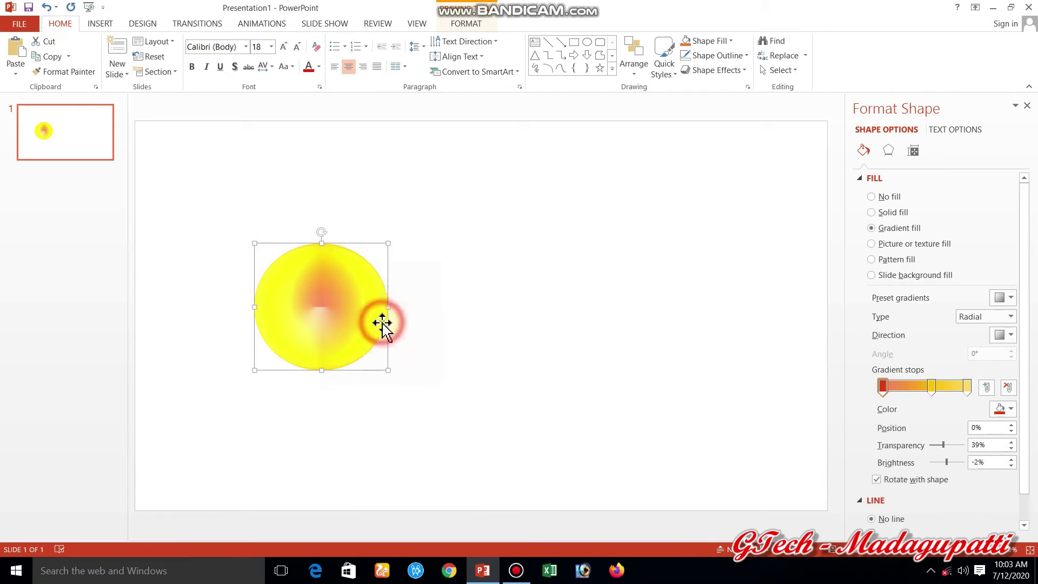
left_click(470, 330)
right_click(470, 330)
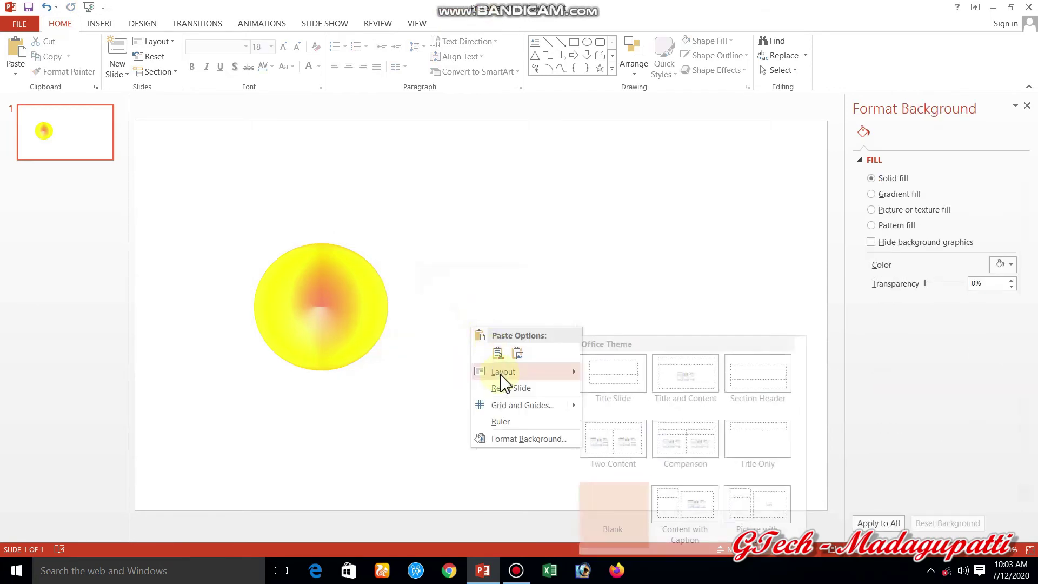
left_click(516, 354)
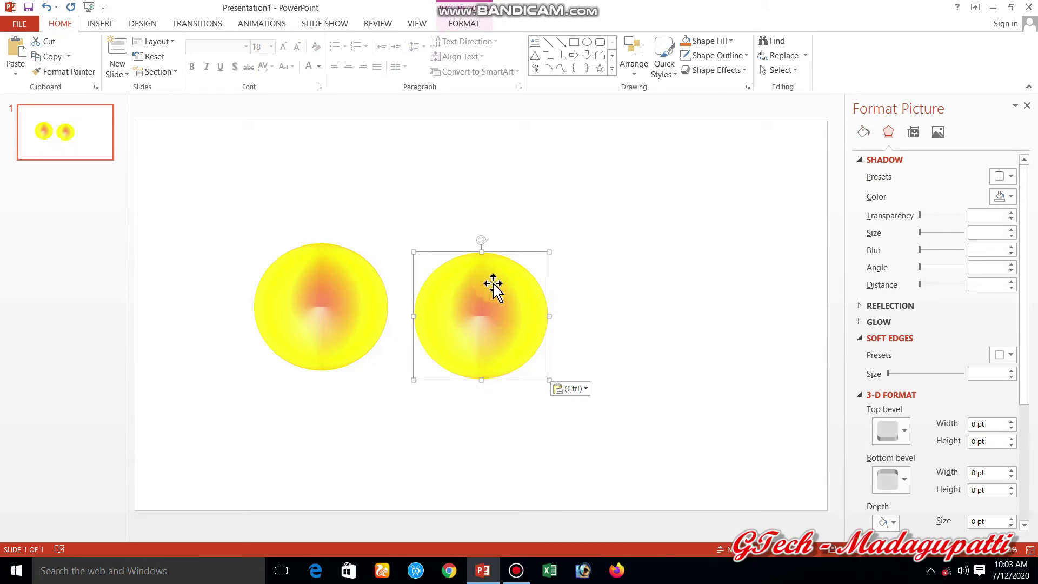
left_click(496, 338)
Step: Delete the pasted copy and draw a new oval circle over the sphere
key("Delete")
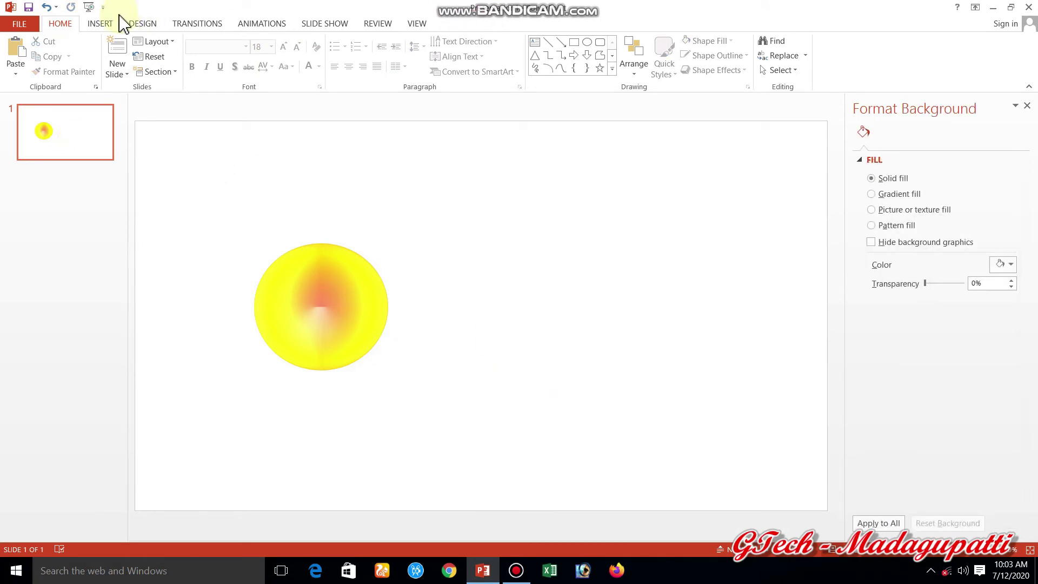
left_click(104, 25)
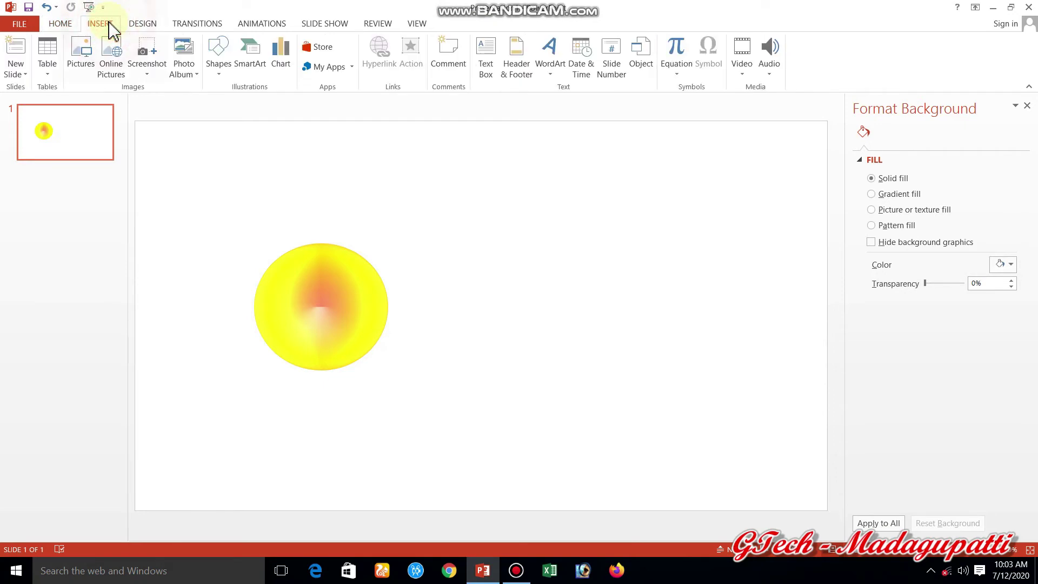
left_click(230, 72)
left_click(265, 102)
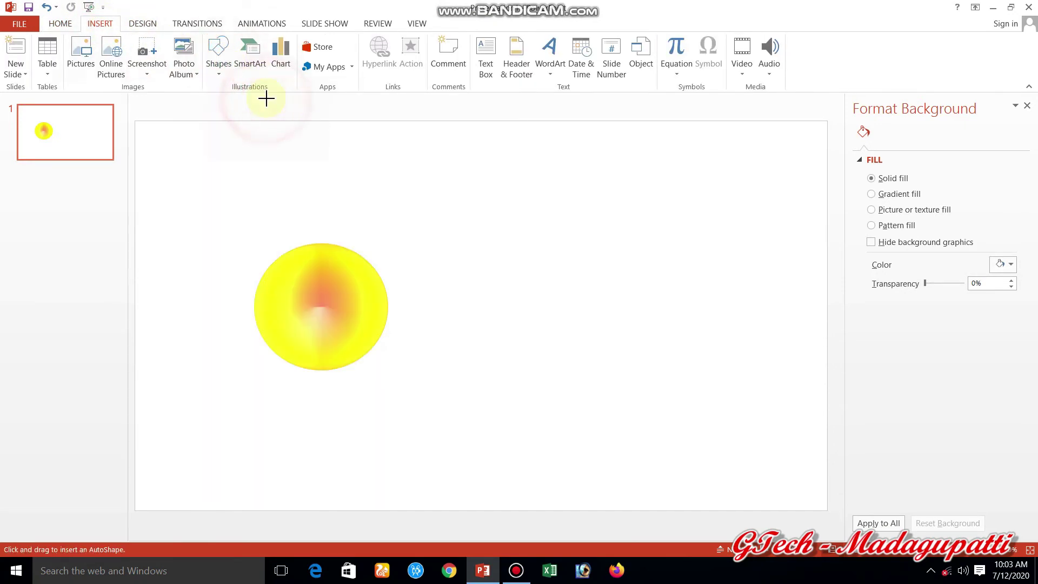
mouse_move(256, 272)
left_mouse_down()
mouse_move(389, 394)
mouse_move(380, 394)
left_mouse_up()
Step: Make the circle 2.43" high and move it against the sphere's right side
left_click_drag(348, 341, 351, 331)
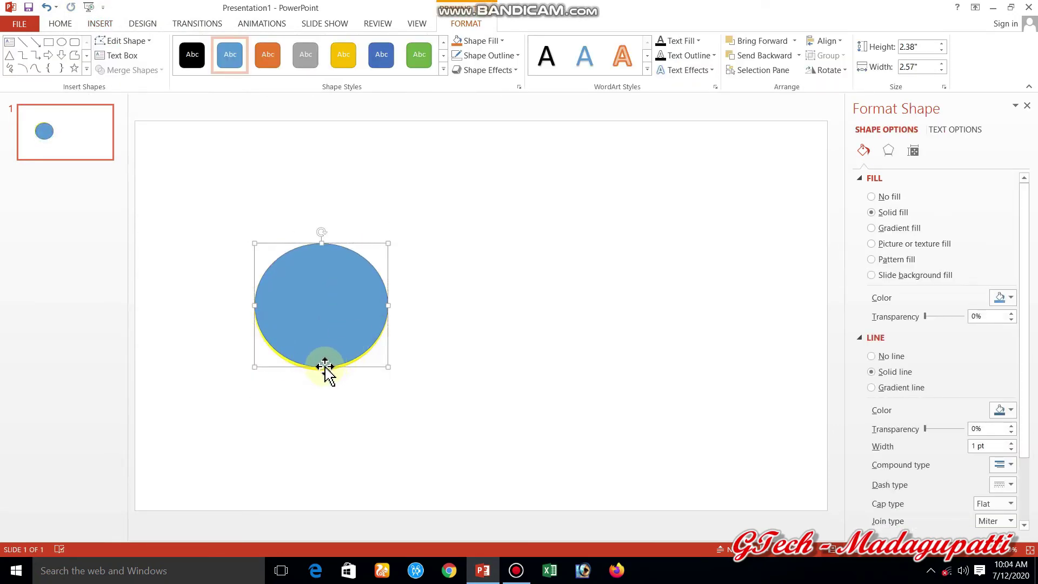
left_click_drag(322, 367, 324, 371)
left_click_drag(329, 319, 466, 331)
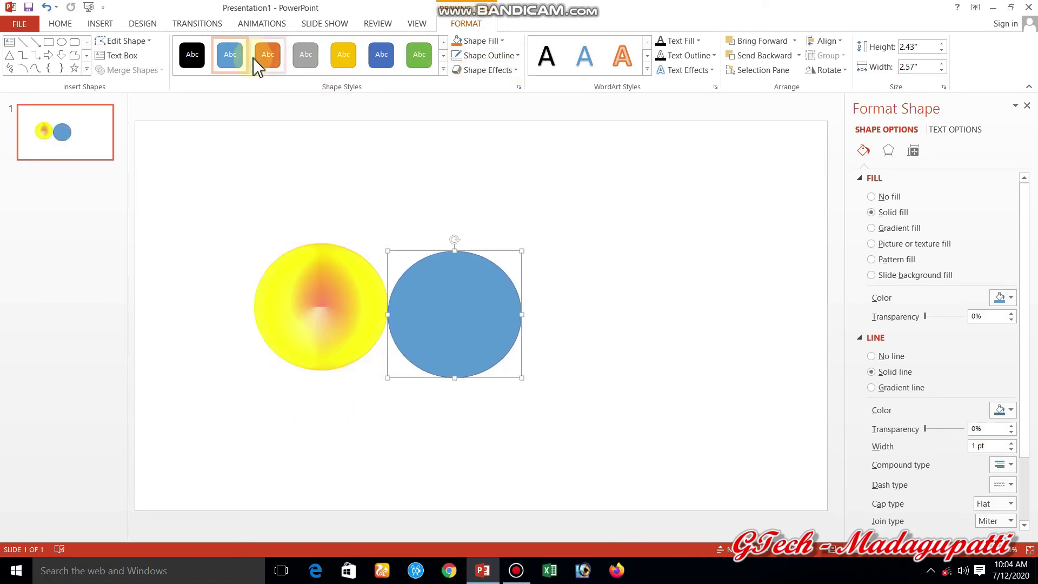
Step: Apply the black shape style with a dark theme outline to the new circle, then reselect it
left_click(203, 58)
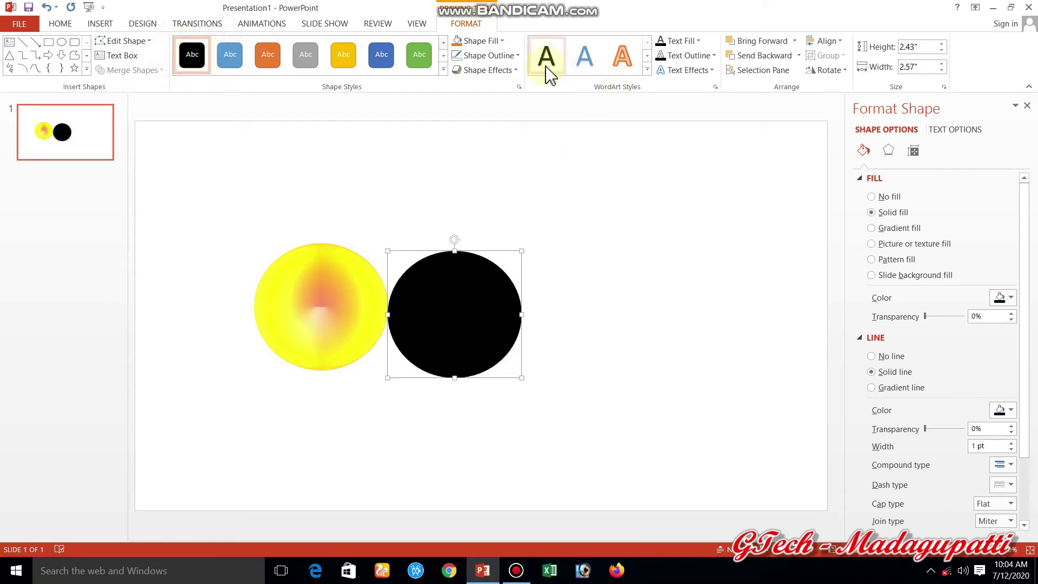
left_click(502, 57)
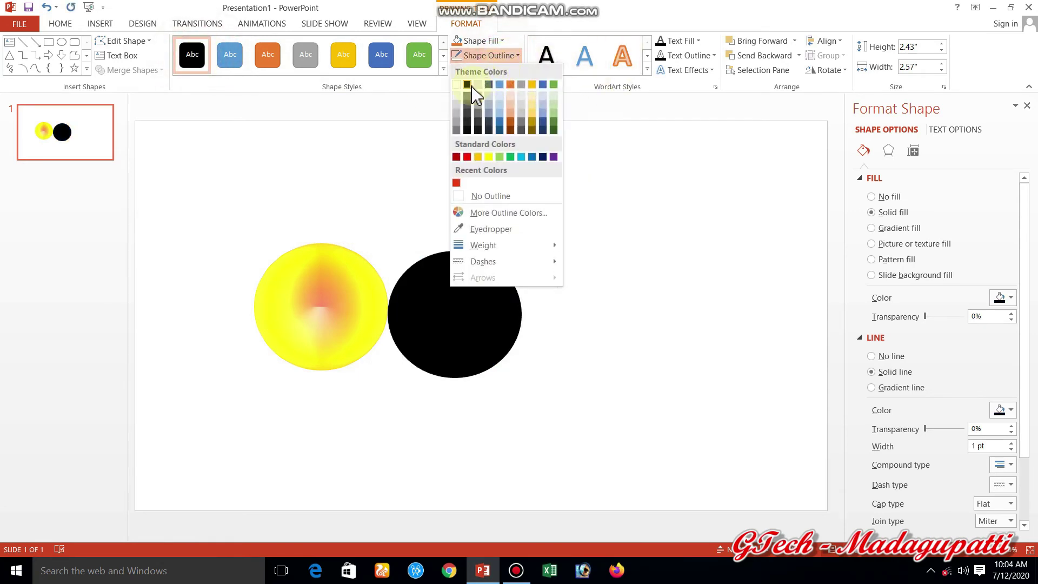
left_click(472, 89)
left_click(704, 250)
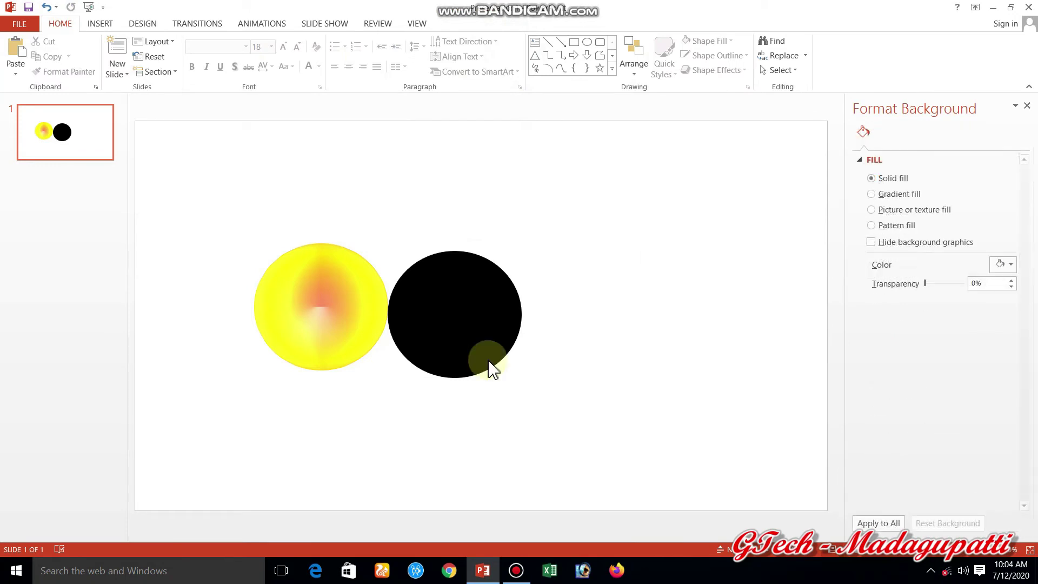
left_click(466, 360)
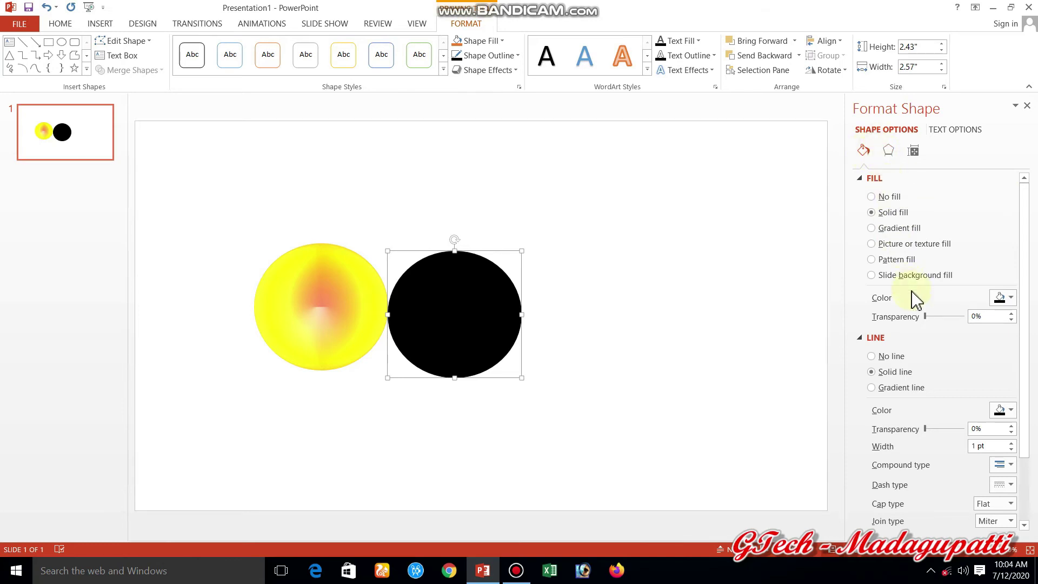
Step: Apply the Angle bevel to the circle's top and bottom with a darker special-effect material
left_click(888, 151)
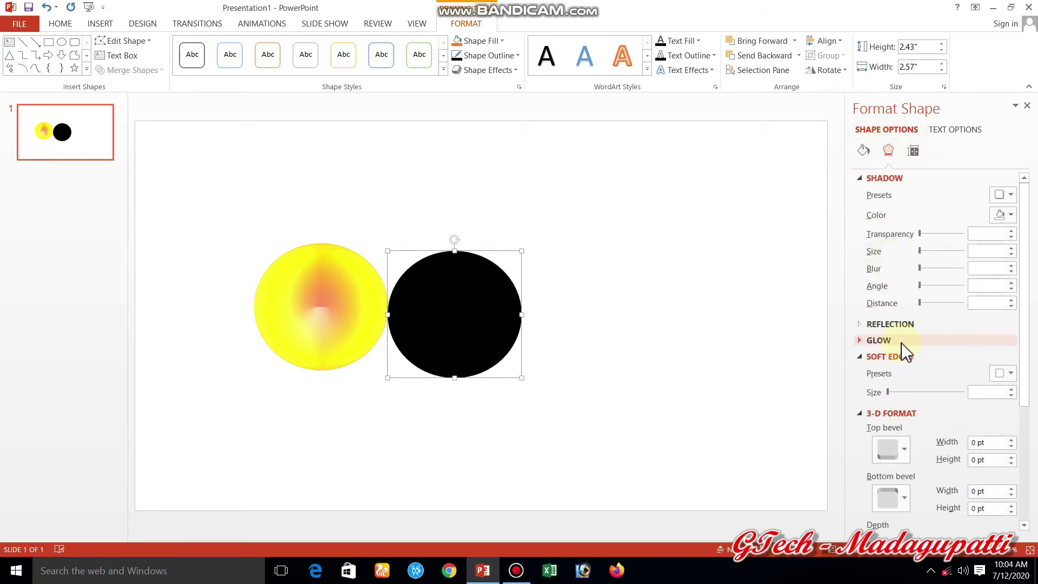
left_click_drag(1026, 363, 1033, 427)
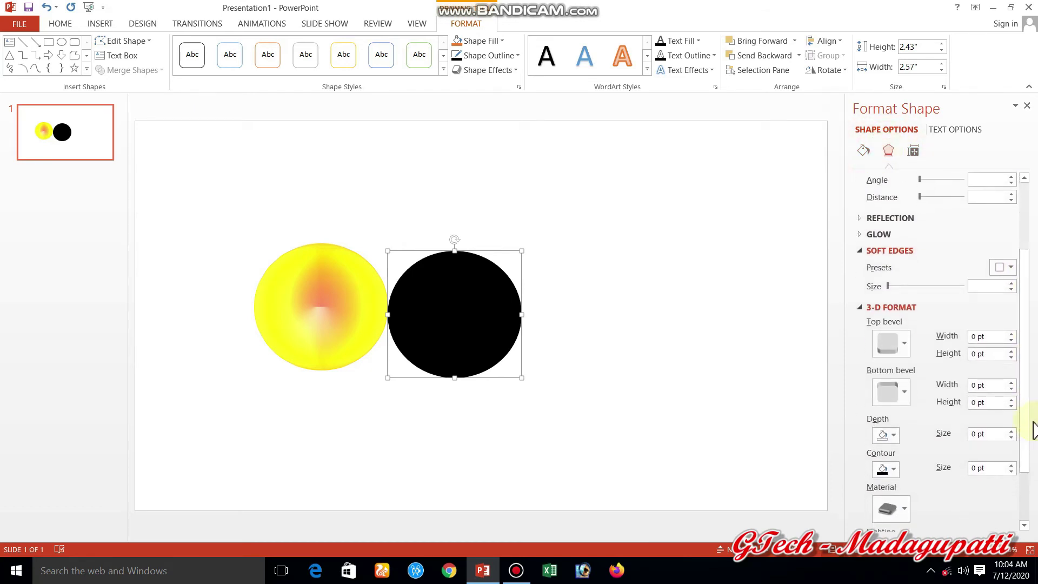
left_click(902, 345)
left_click(892, 483)
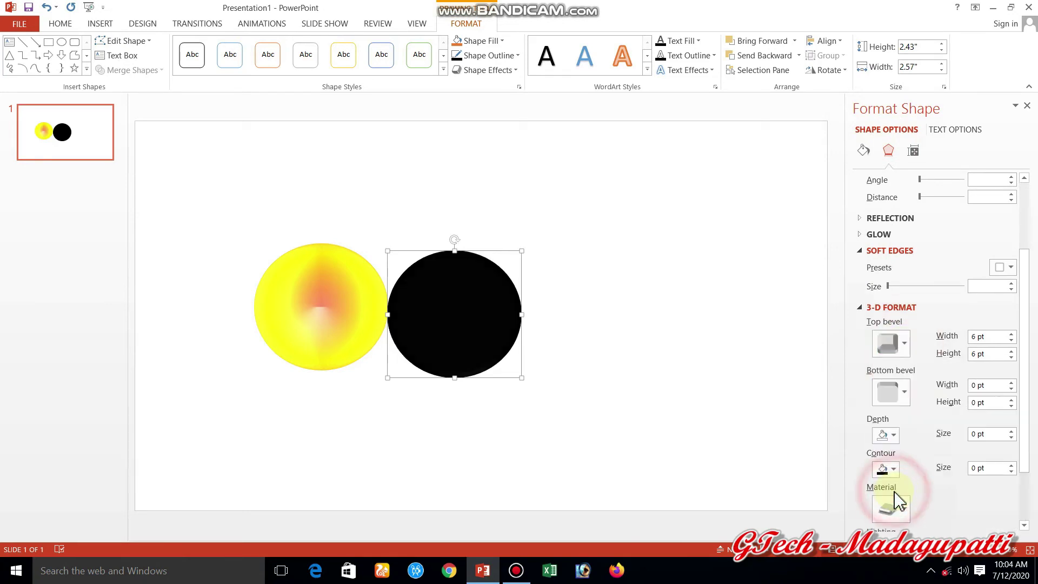
left_click(904, 393)
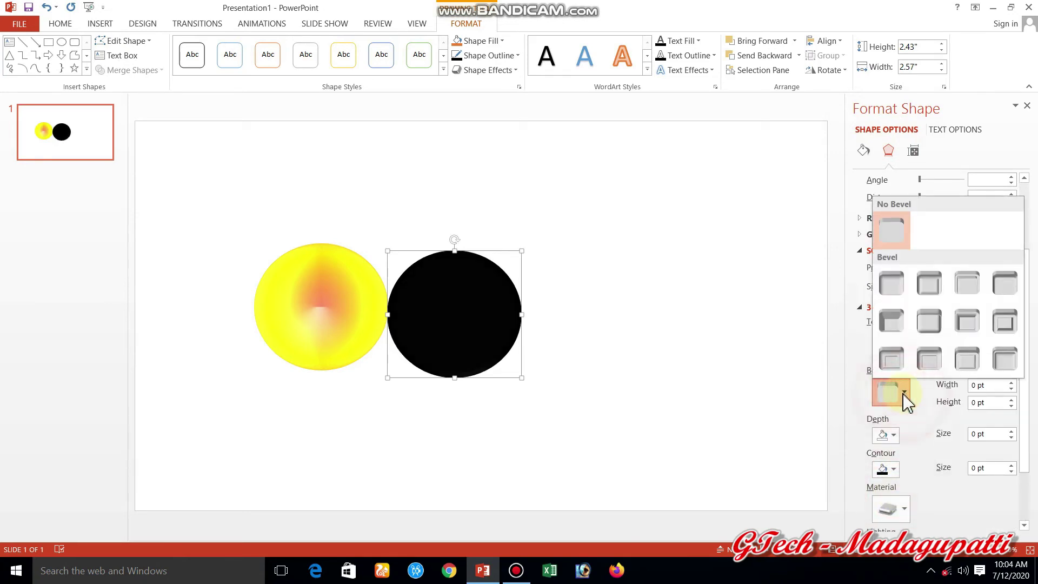
left_click(896, 323)
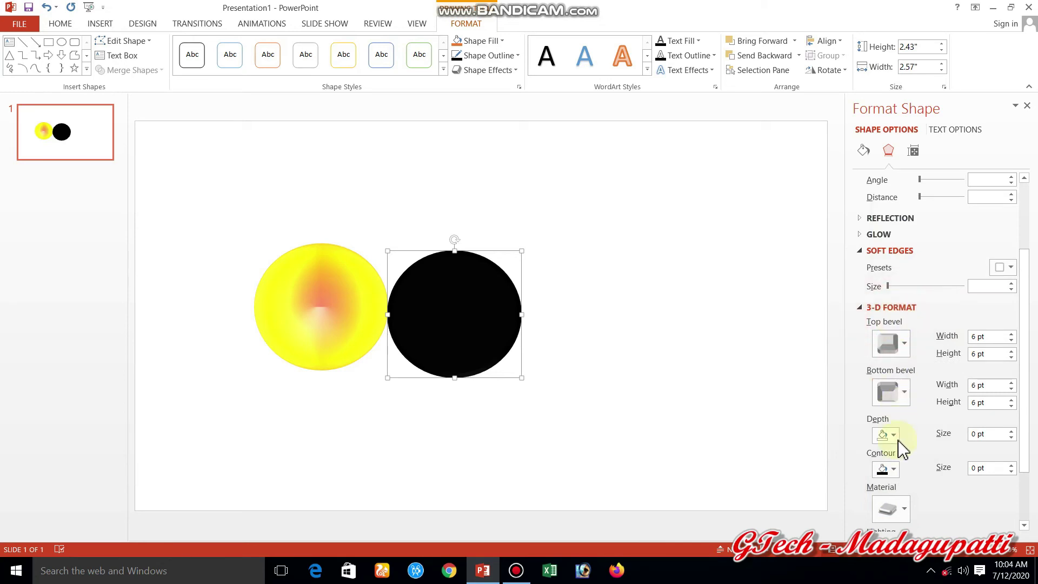
left_click(899, 514)
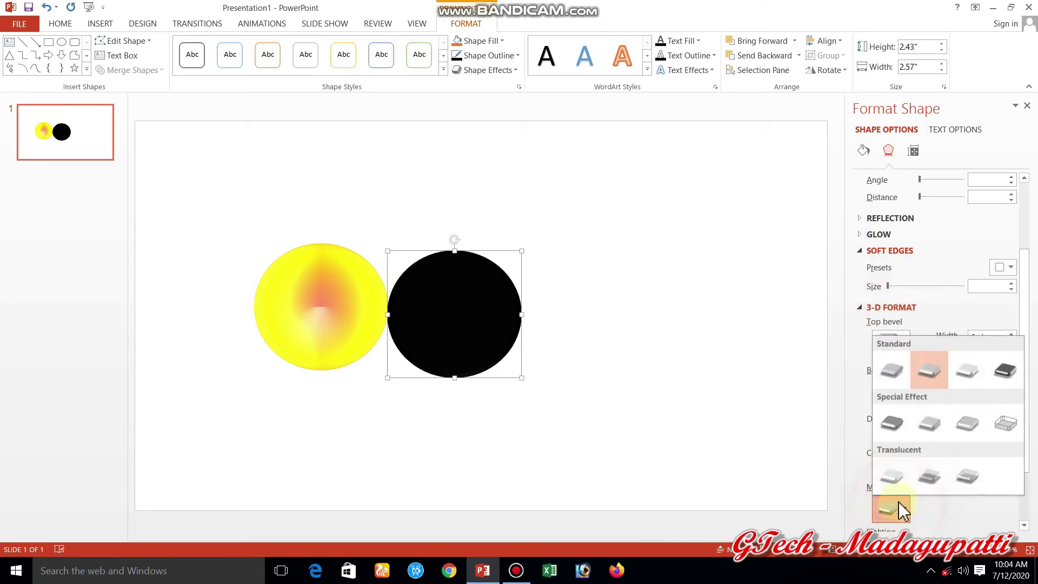
left_click(899, 432)
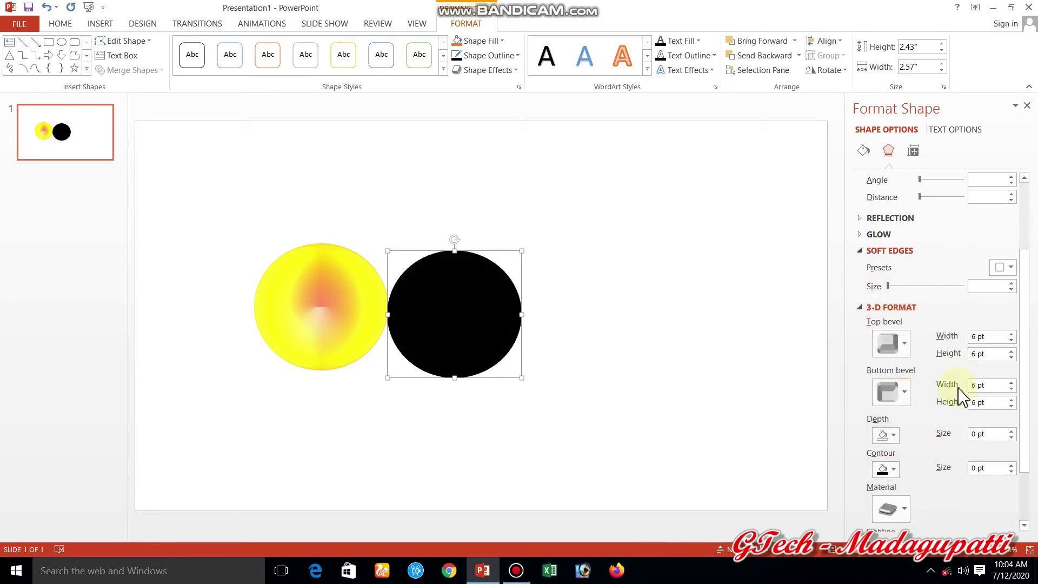
Step: Set top bevel width and height and bottom bevel width to 100 pt
type("1")
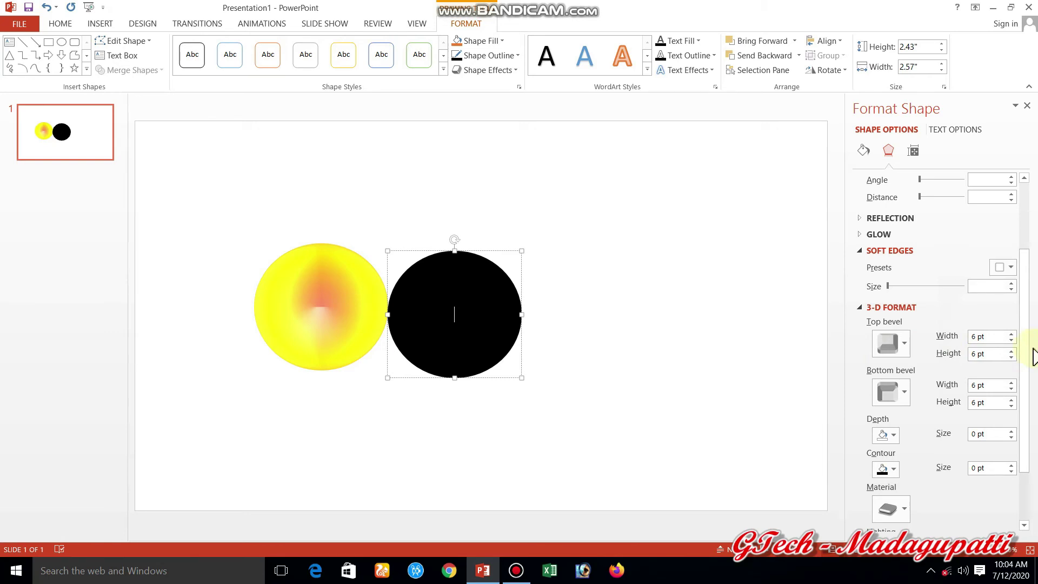
left_click(1003, 338)
type("100")
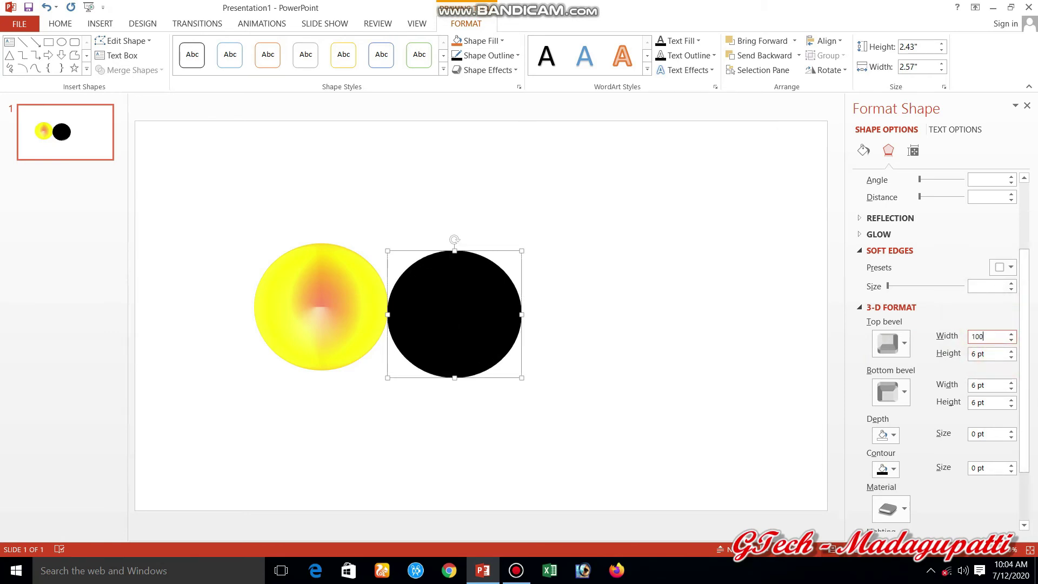
left_click(1000, 355)
key("BackSpace")
left_click(987, 389)
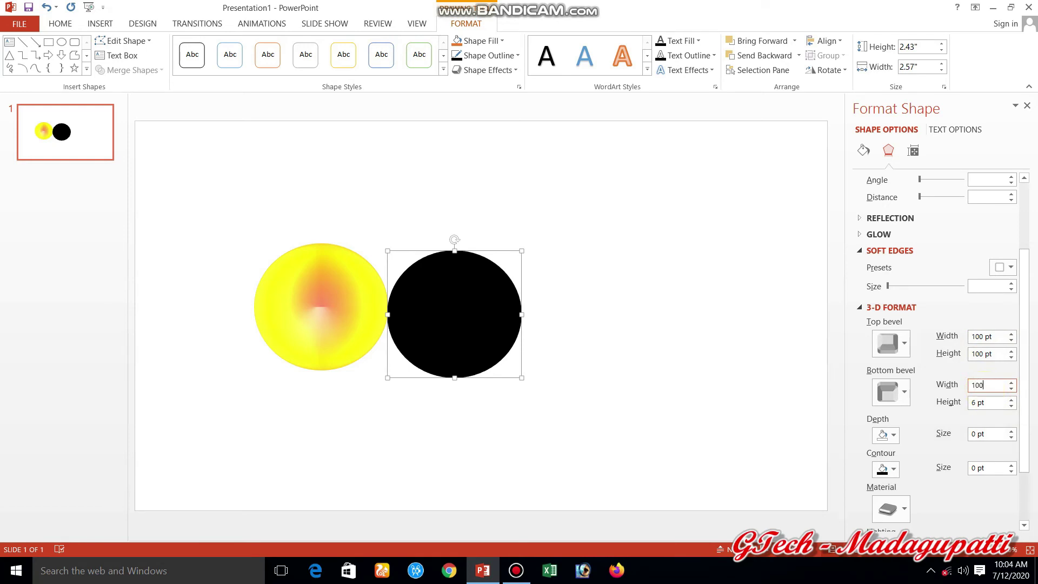
left_click(1002, 401)
type("100")
left_click(819, 422)
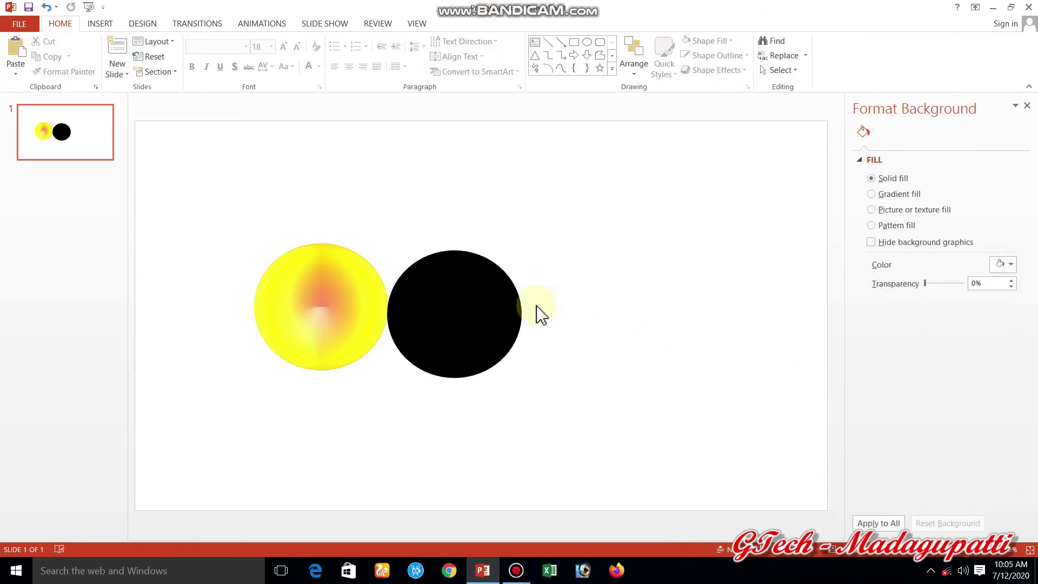
Step: Nudge the black circle slightly upward
left_click(497, 311)
left_click_drag(496, 311, 497, 304)
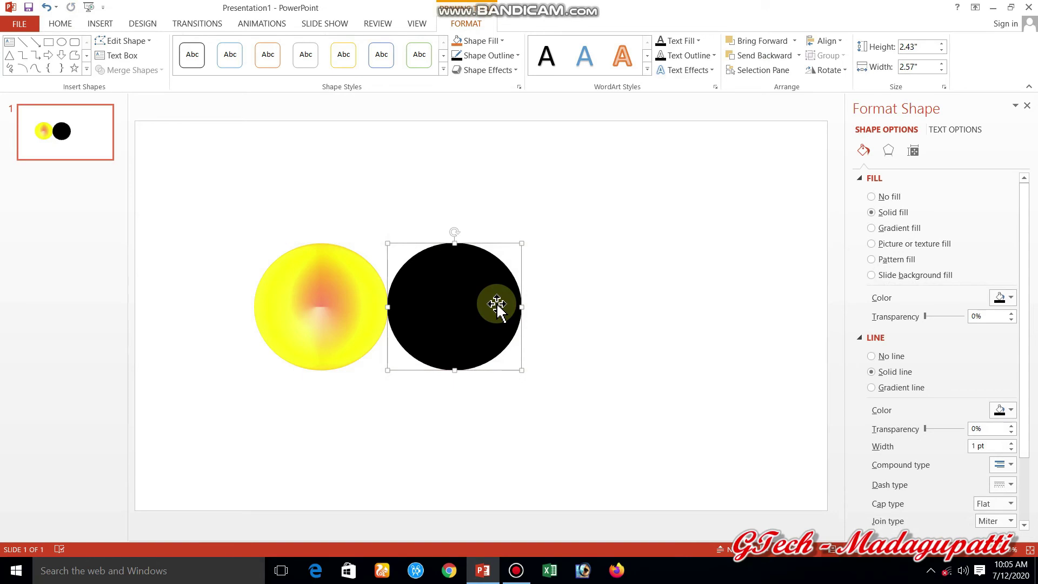
left_click(573, 265)
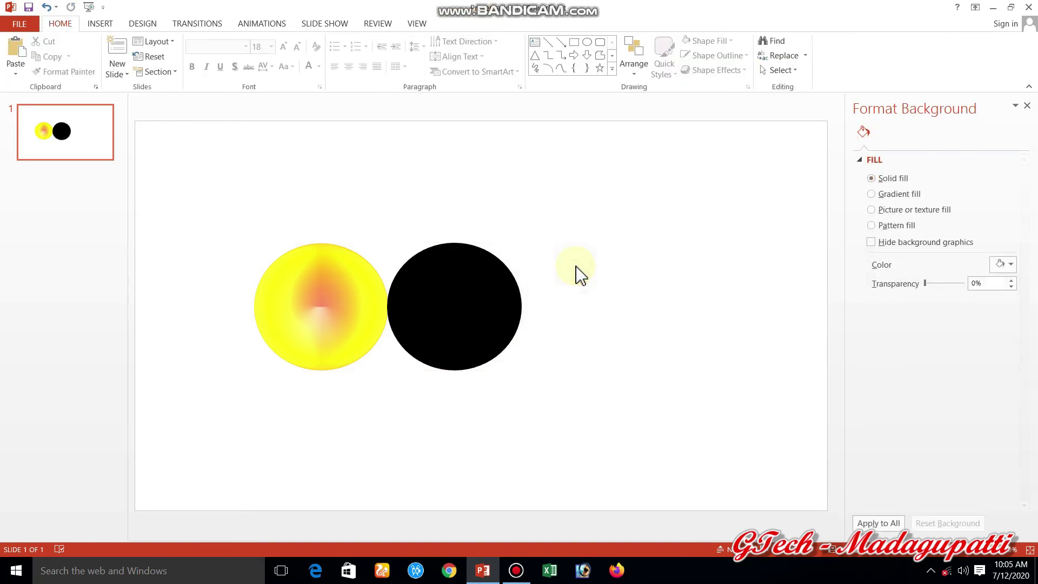
Step: Set the slide background to a solid near-black fill via Format Background
right_click(640, 364)
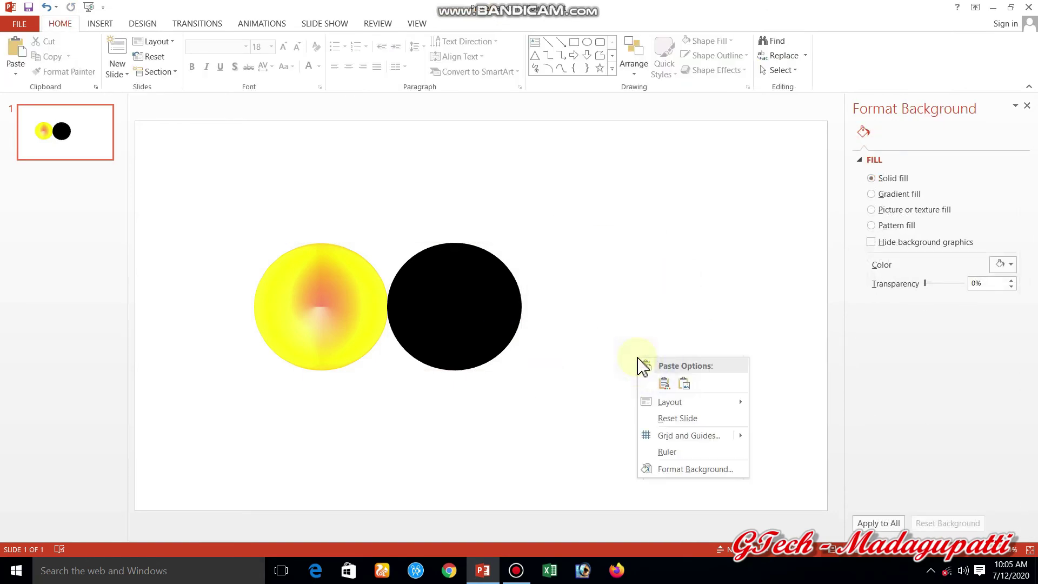
left_click(671, 467)
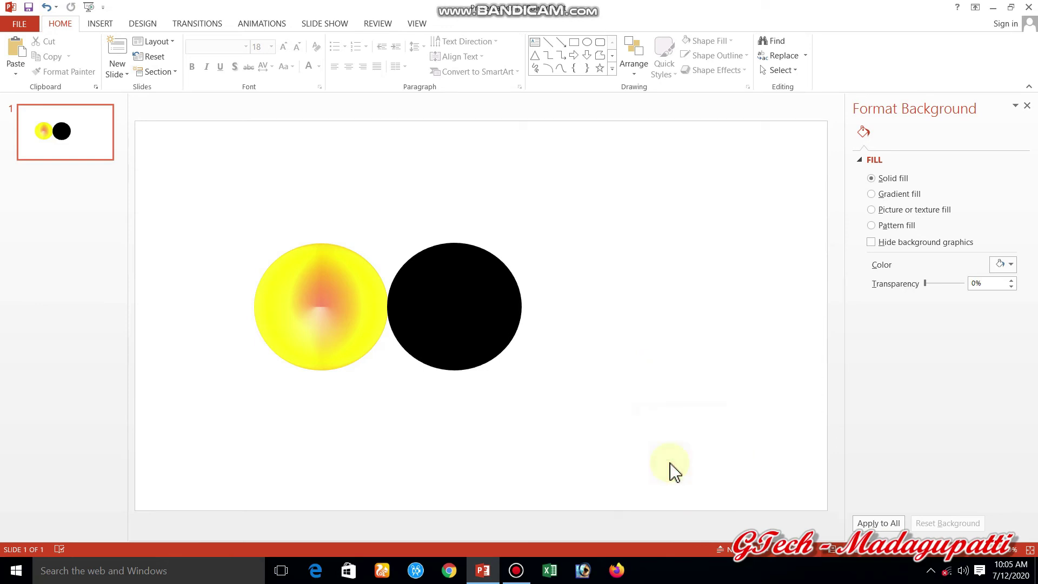
left_click(1011, 268)
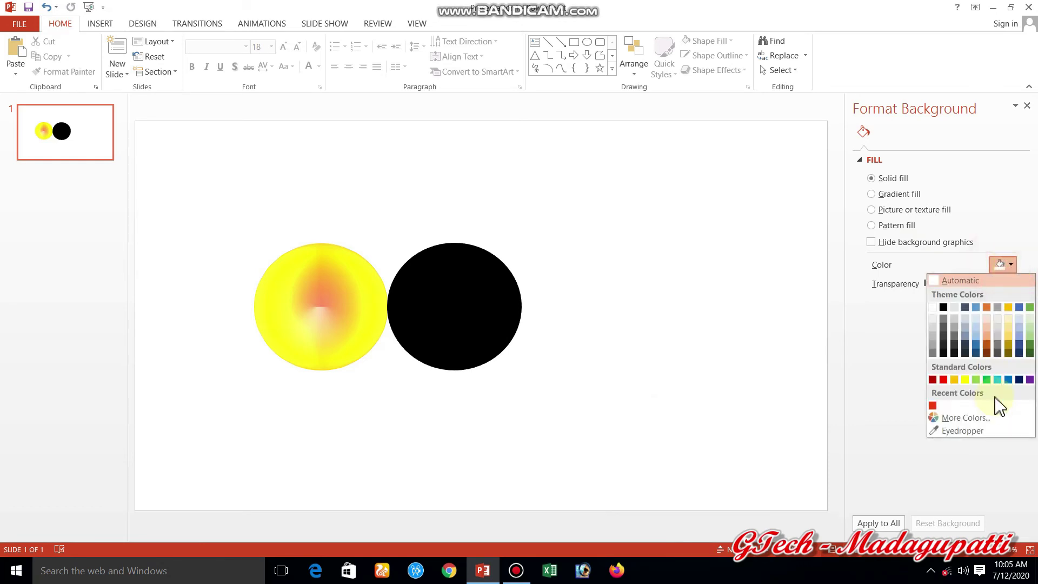
left_click(1019, 379)
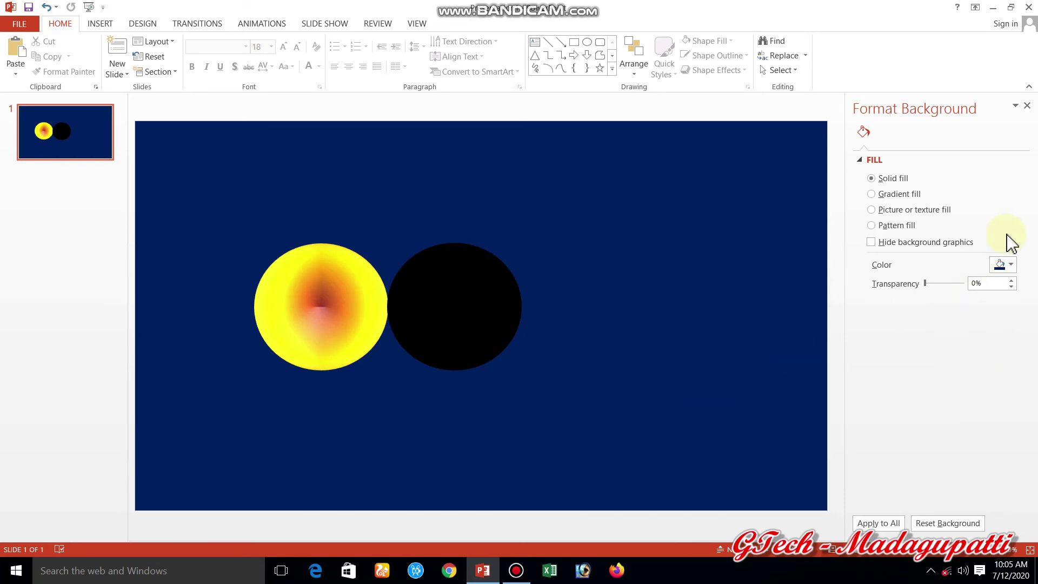
left_click(1010, 265)
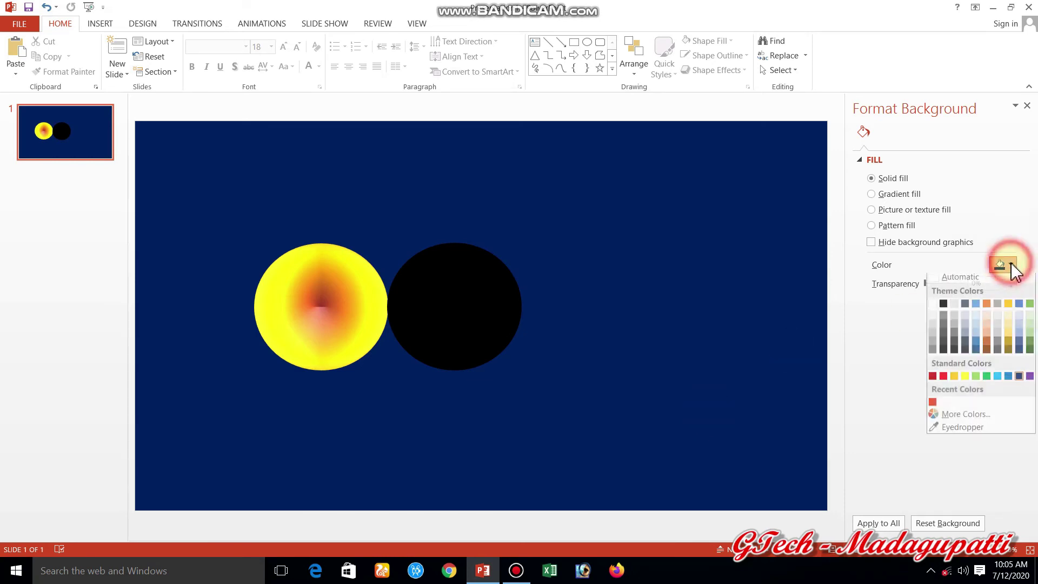
left_click(943, 353)
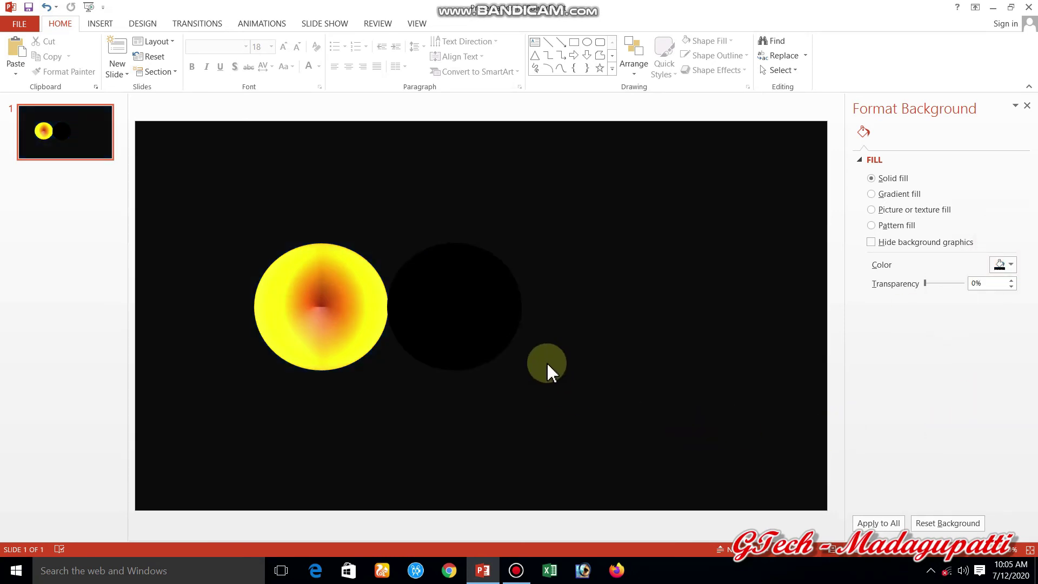
left_click(477, 309)
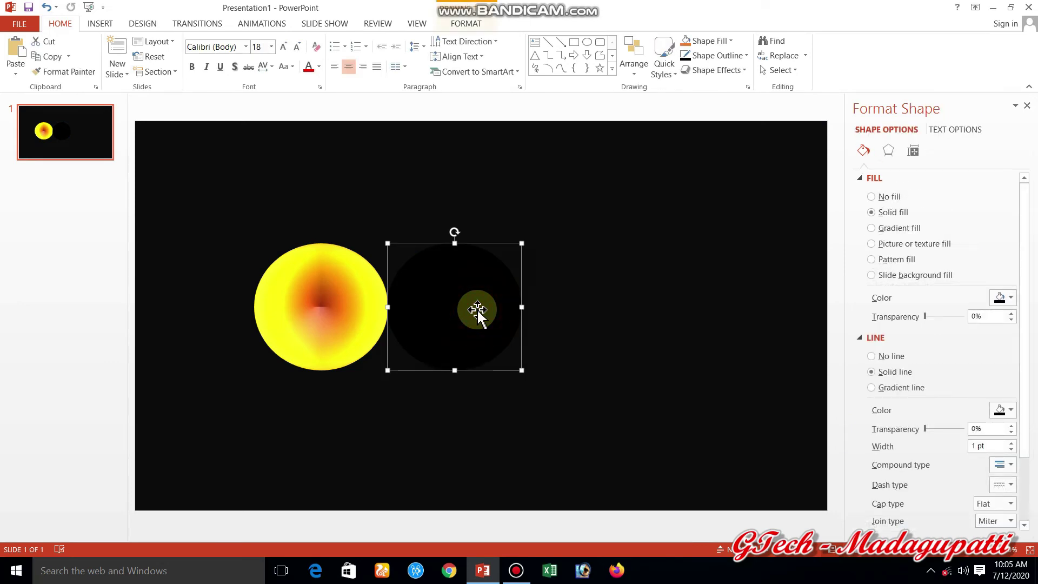
Step: Move the black circle to the right edge and place the yellow sphere against its left side
left_click_drag(477, 309, 783, 312)
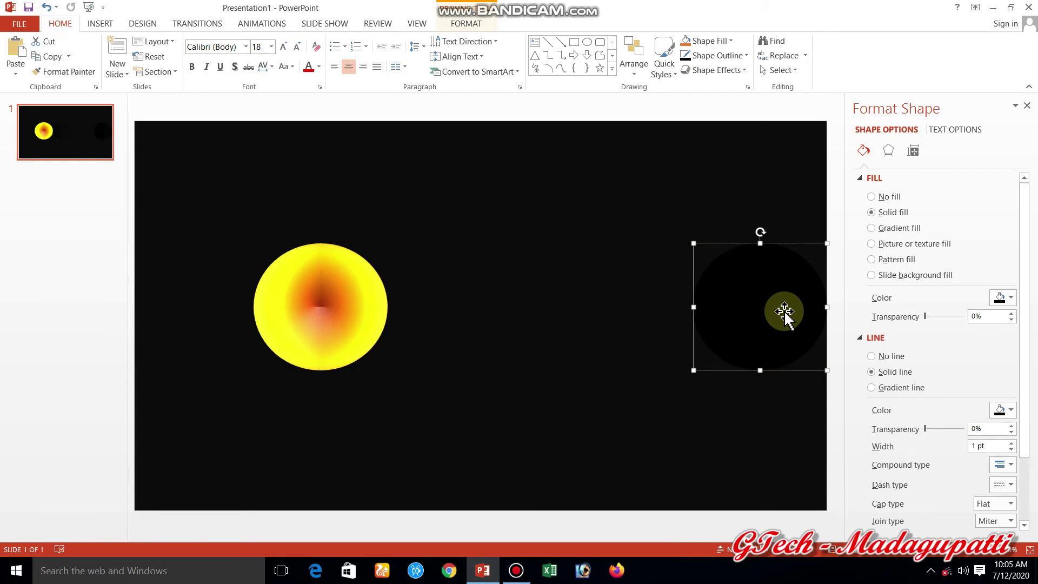
left_click_drag(361, 308, 638, 312)
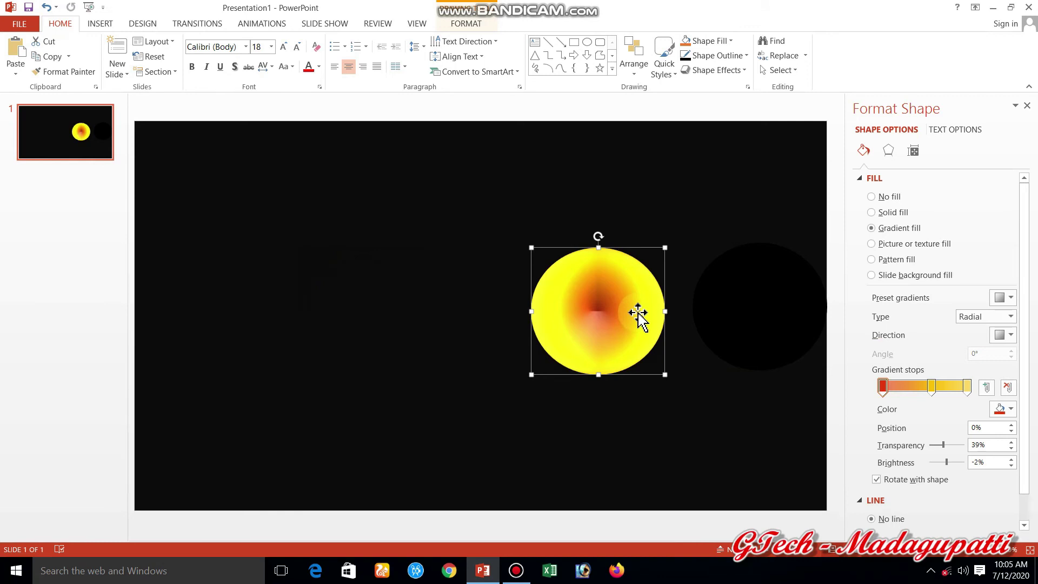
left_click_drag(644, 297, 673, 290)
left_click(748, 283)
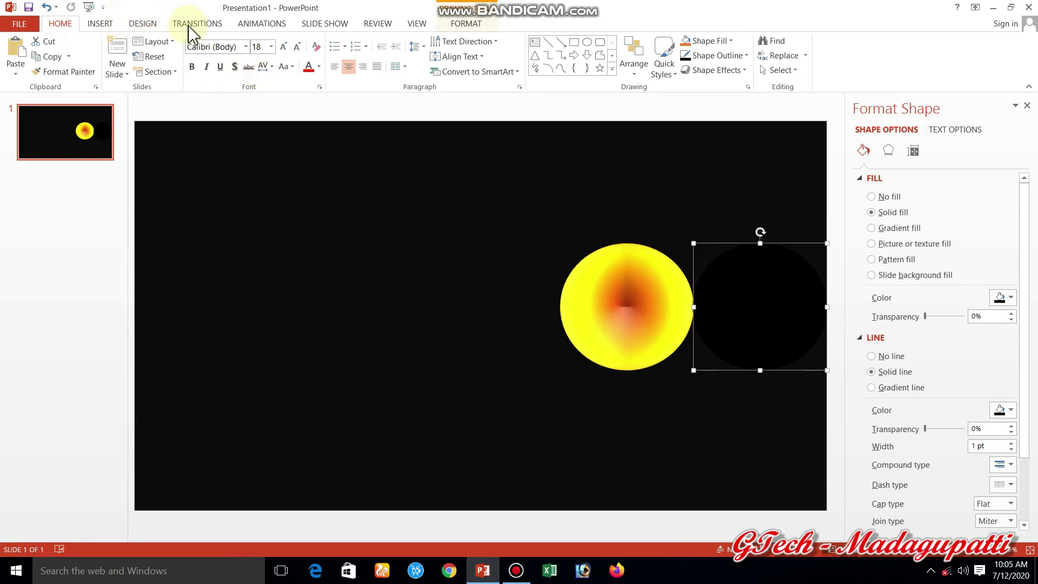
Step: Add a Lines motion path to the black circle running left across the sphere
left_click(252, 26)
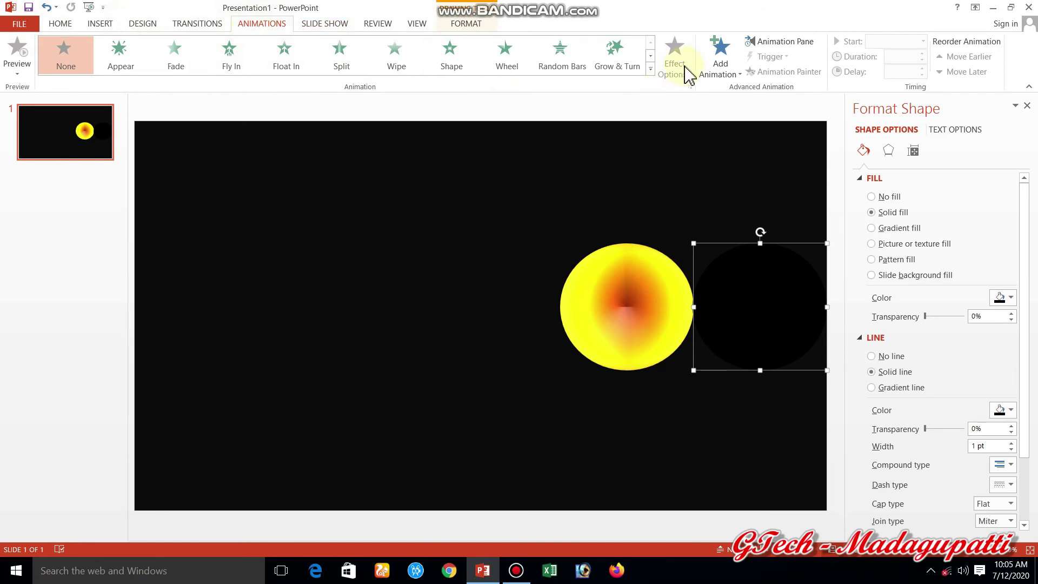
left_click(707, 74)
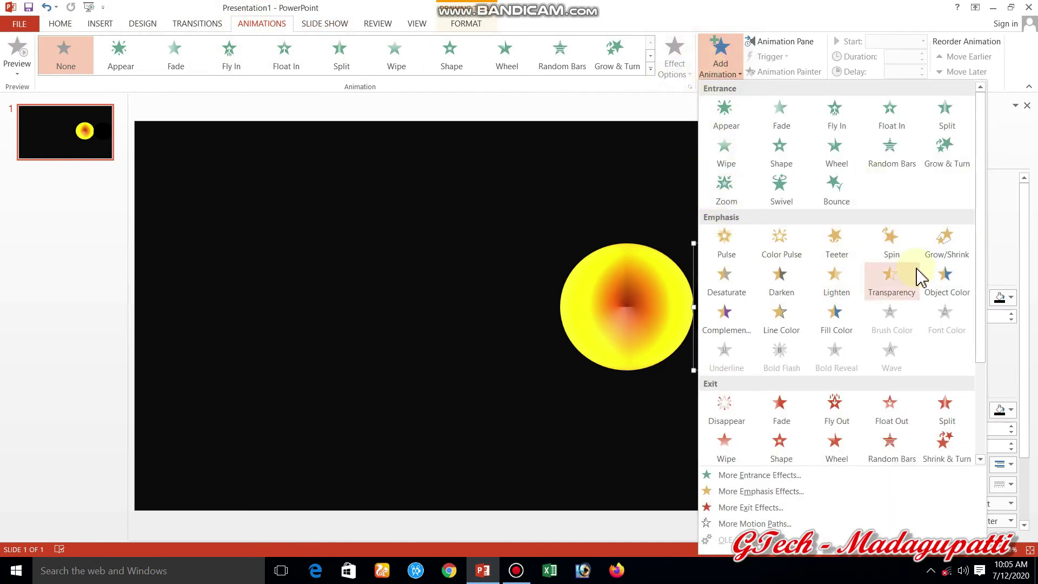
left_click_drag(985, 278, 1001, 452)
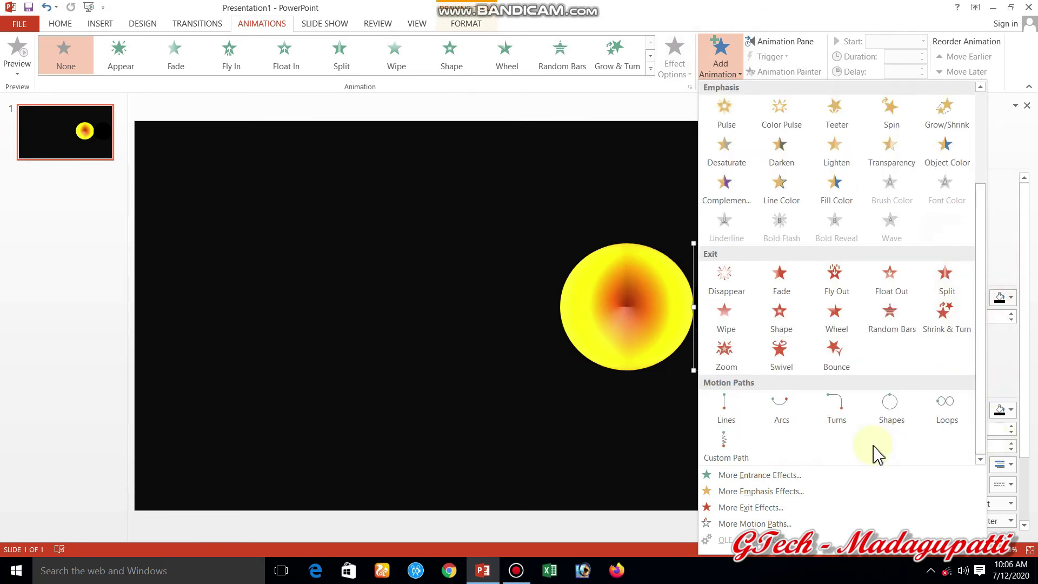
left_click(723, 410)
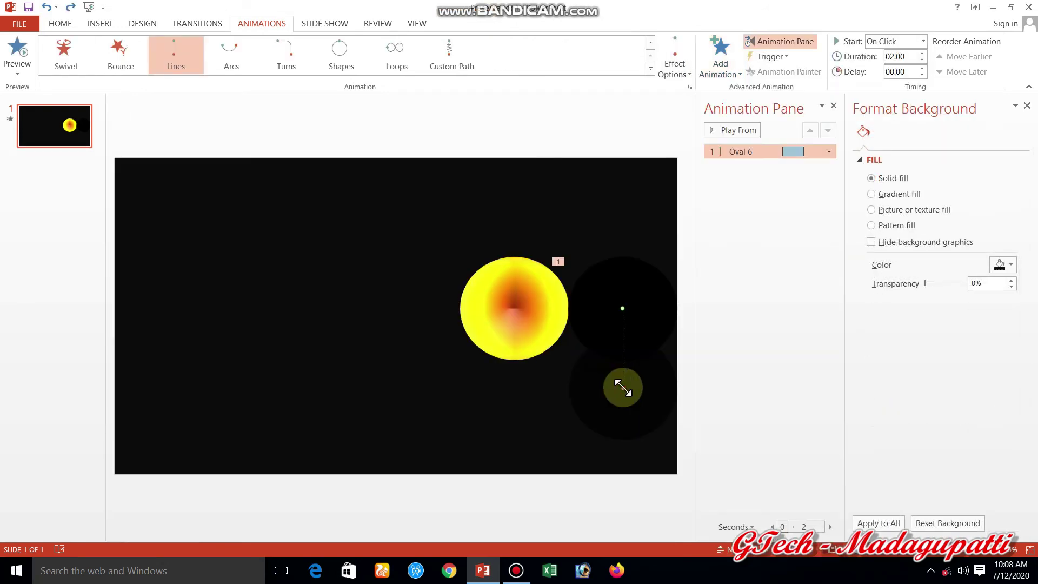
left_click_drag(623, 387, 413, 306)
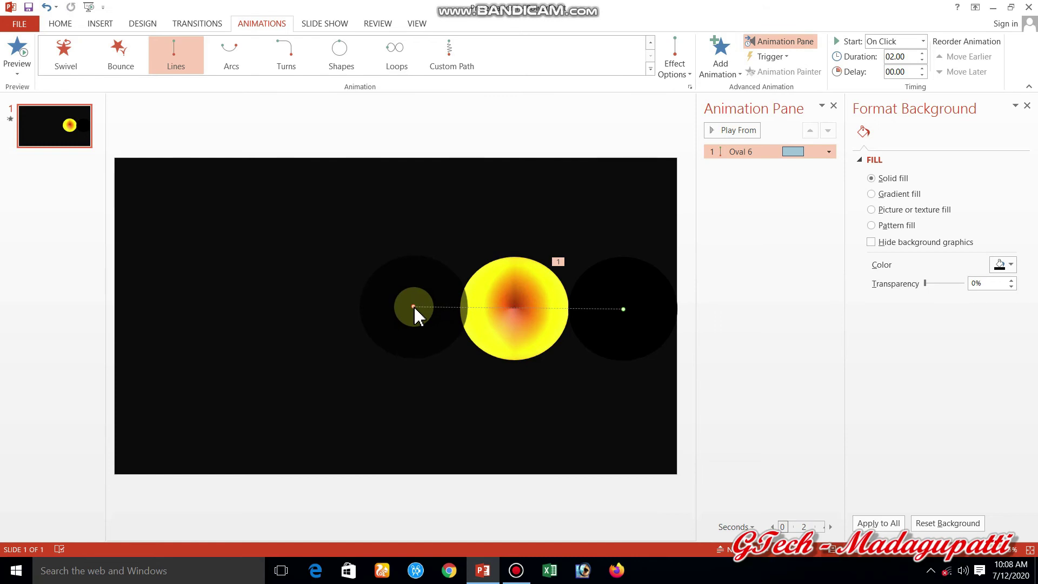
Step: Set the animation duration to 10 seconds
left_click(911, 56)
type("10")
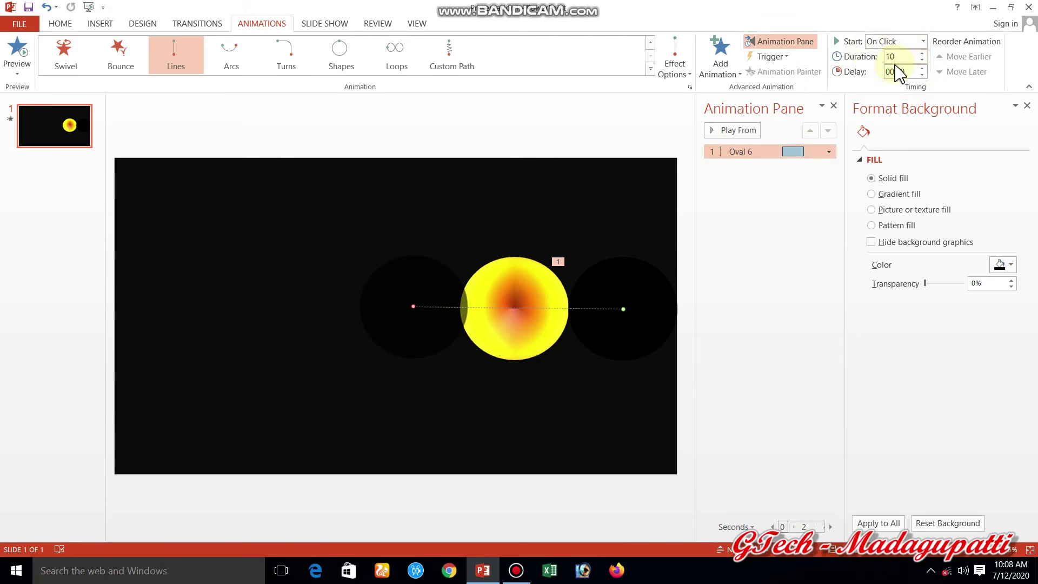
left_click(660, 258)
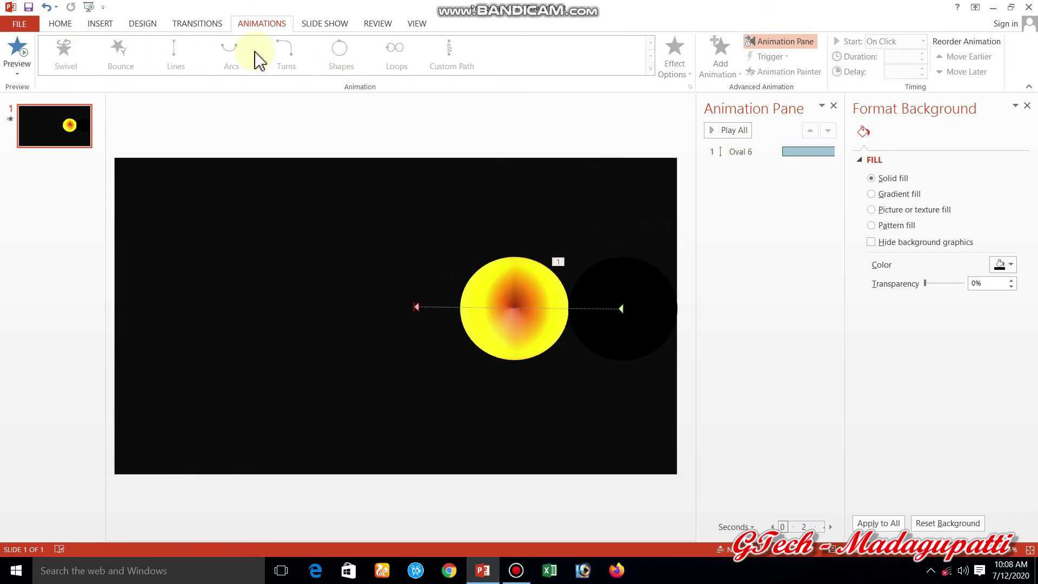
Step: Preview the animation, then make the slide advance After a time instead of On Mouse Click
left_click(720, 135)
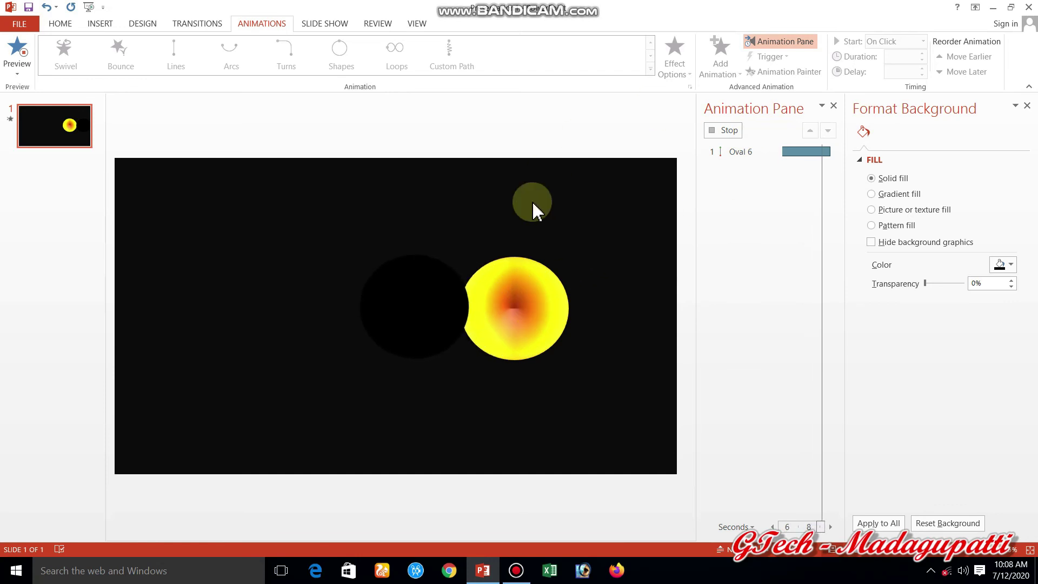
left_click(213, 26)
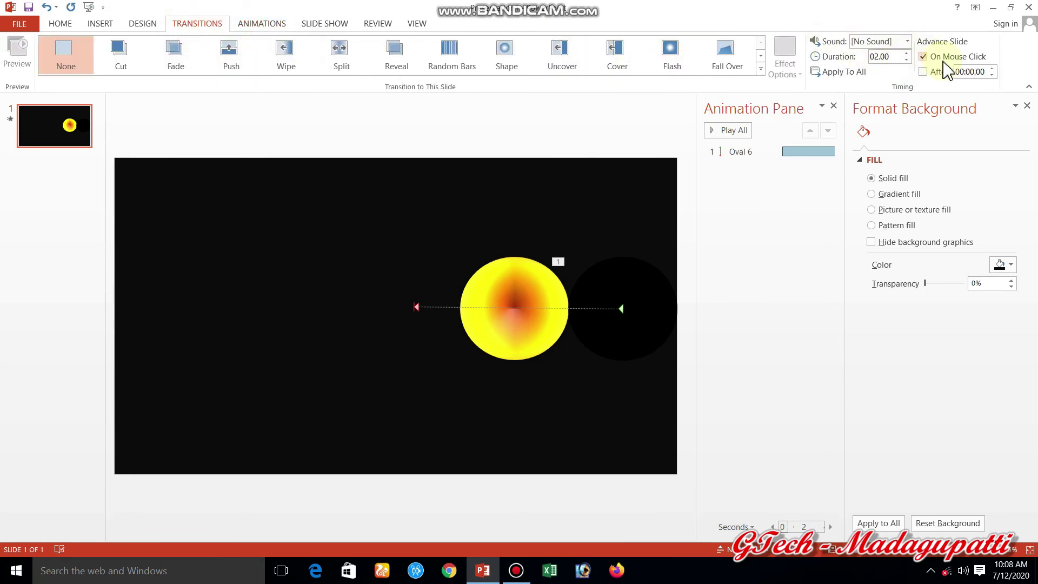
left_click(925, 58)
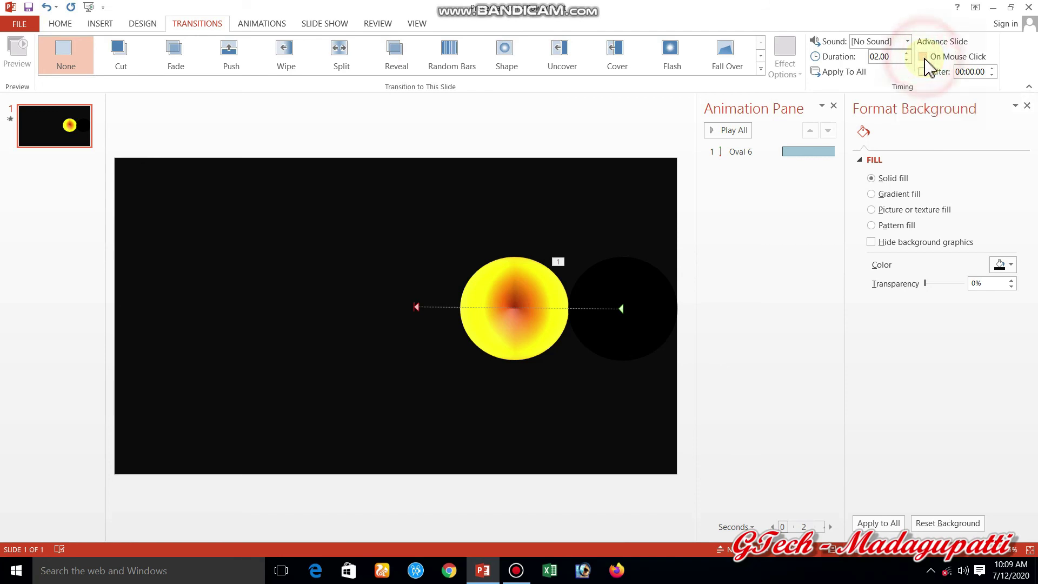
left_click(923, 72)
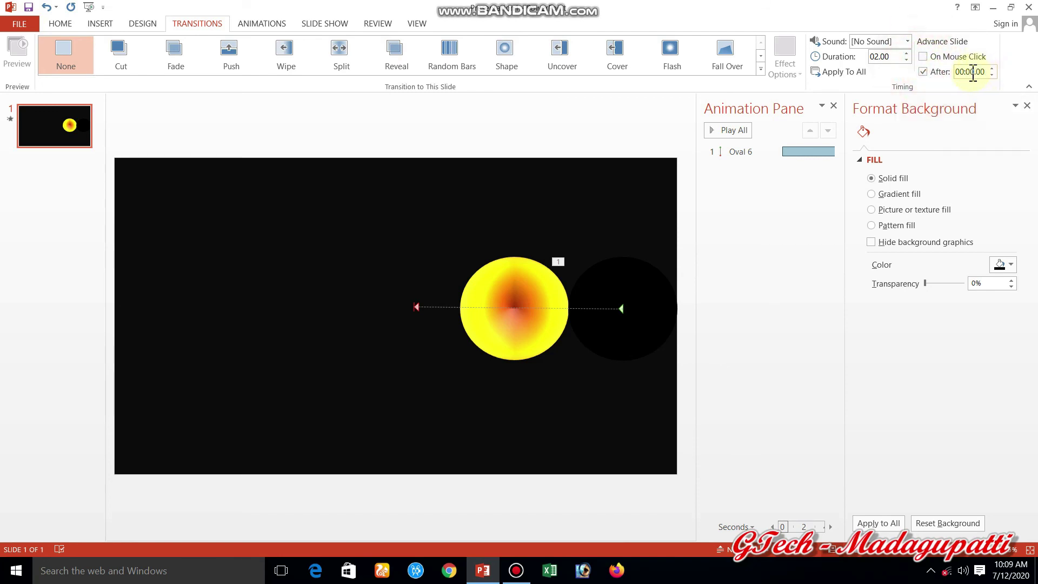